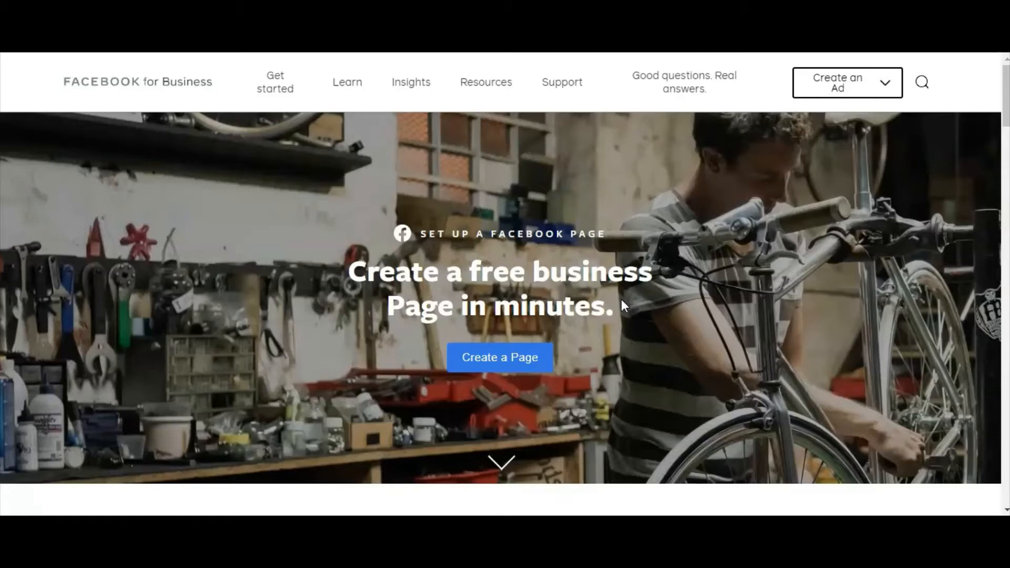
# - Go to Create a Page and scroll down to the Business or brand and Community or public figure cards
pyautogui.click(494, 232)
pyautogui.click(496, 284)
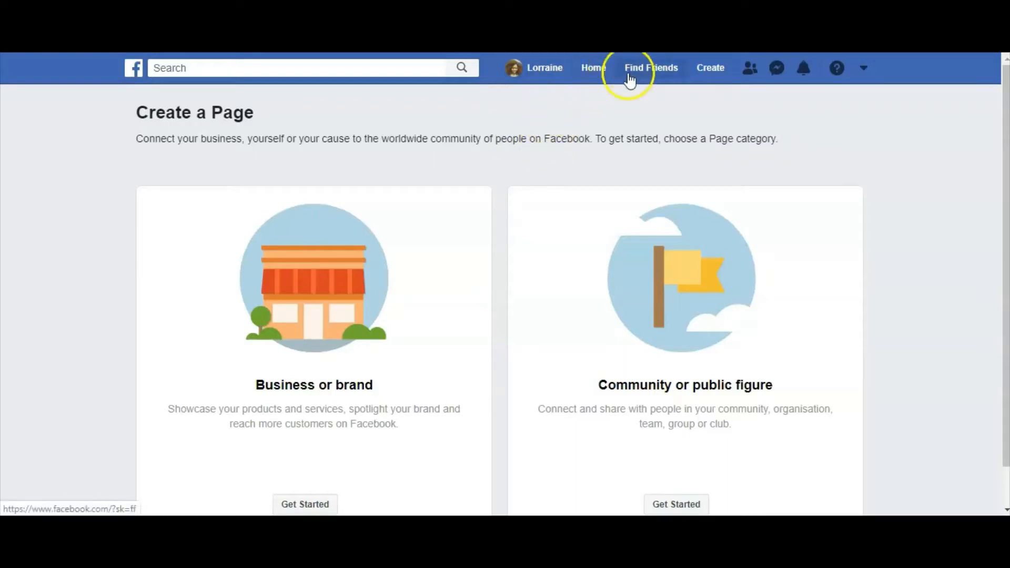
pyautogui.scroll(-1, 556, 134)
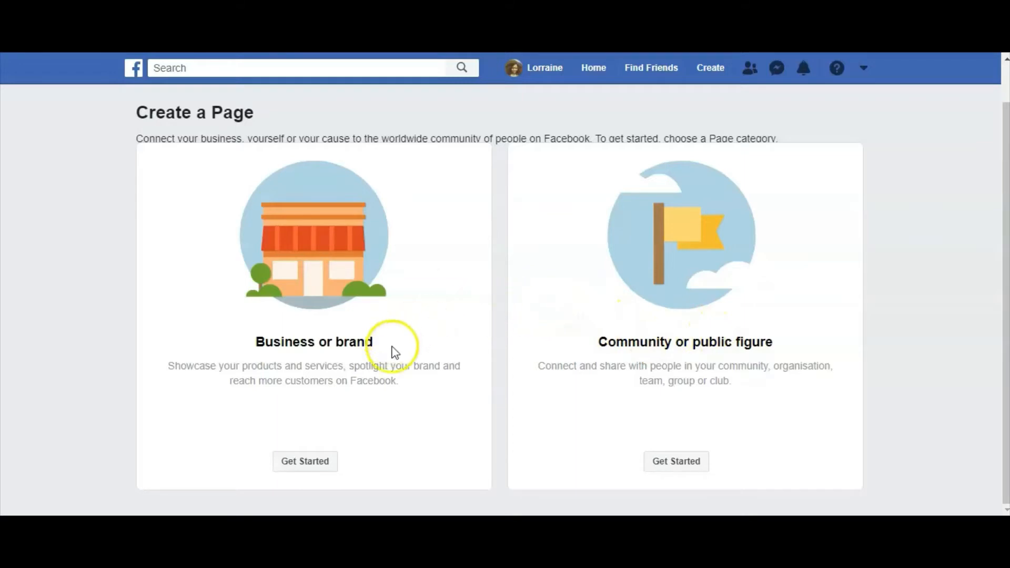
# - Start a Business or brand Page named 'East Vibe Media' and pick Social media agency after searching 'Social M'
pyautogui.click(311, 466)
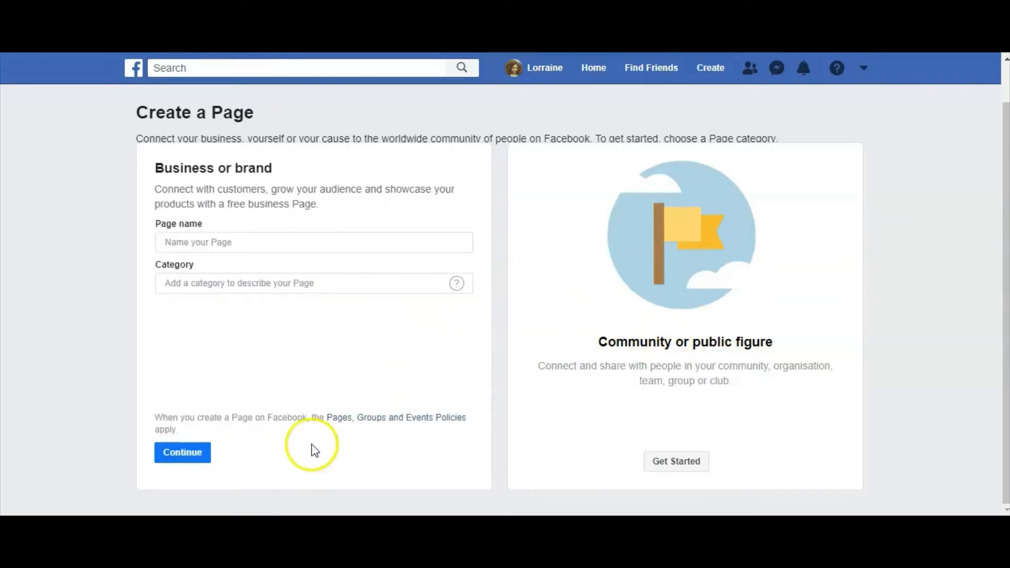
pyautogui.click(315, 239)
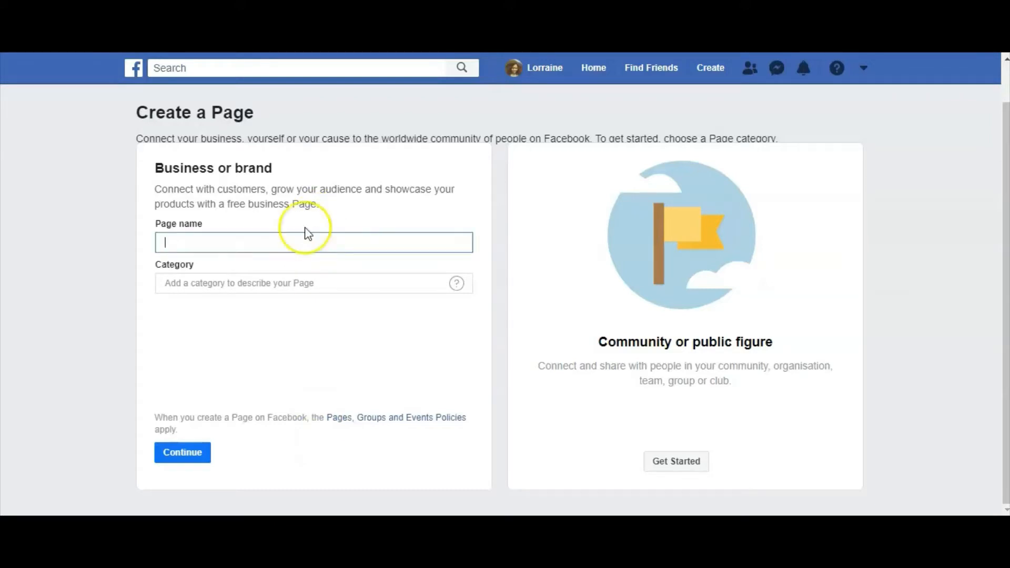
pyautogui.write('East Vibe M')
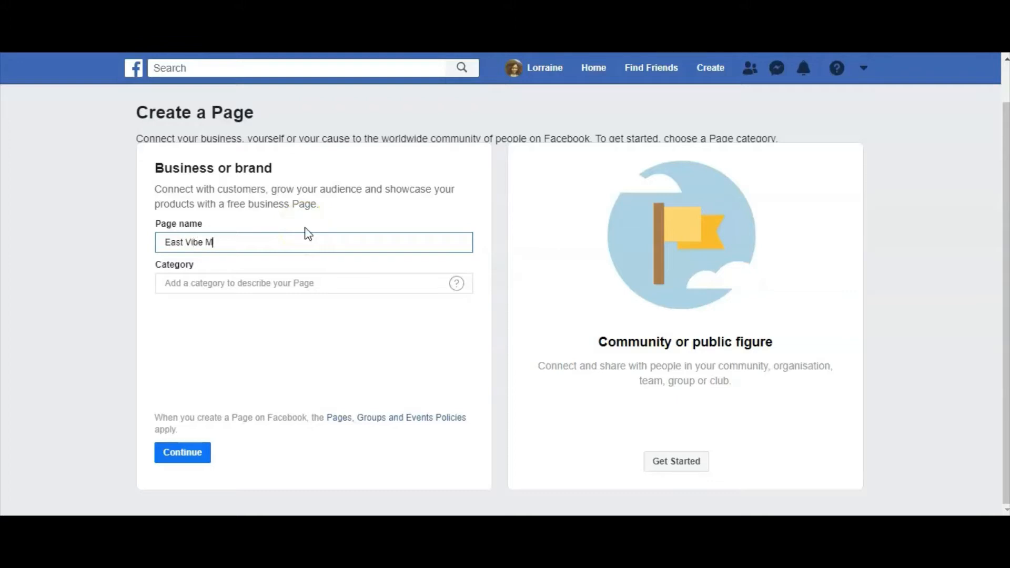
pyautogui.write('edia')
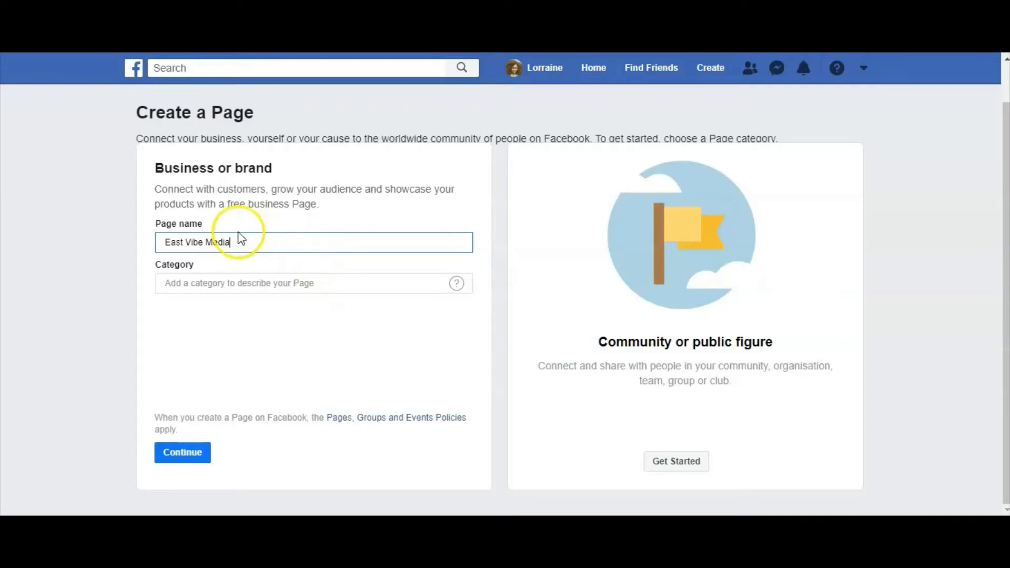
pyautogui.click(338, 285)
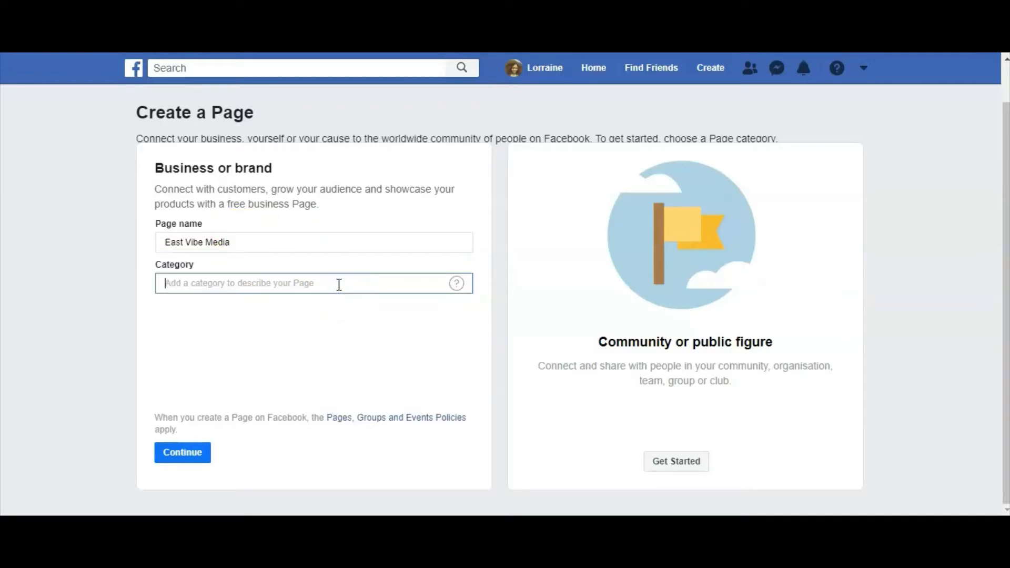
pyautogui.write('S')
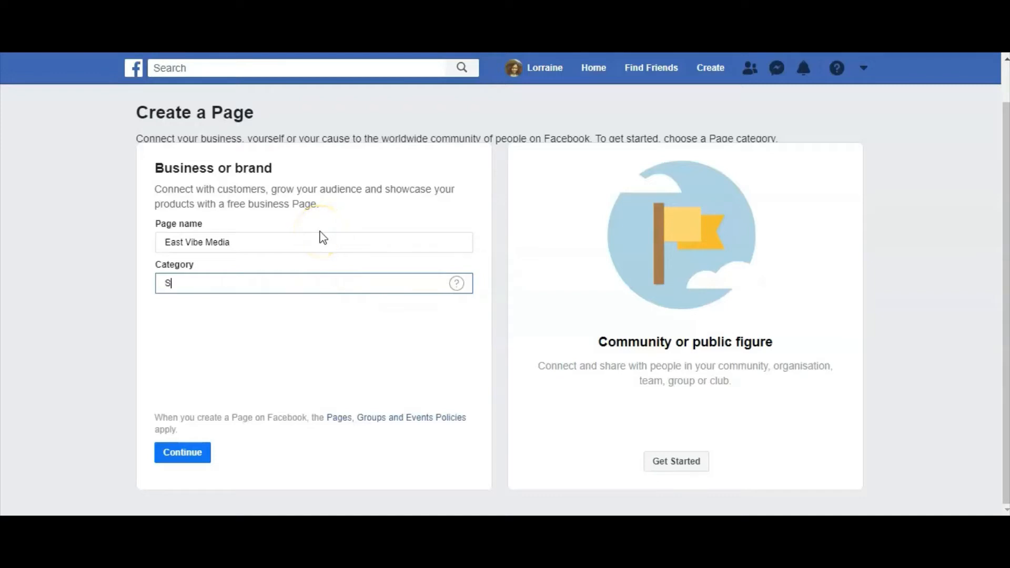
pyautogui.write('ocial')
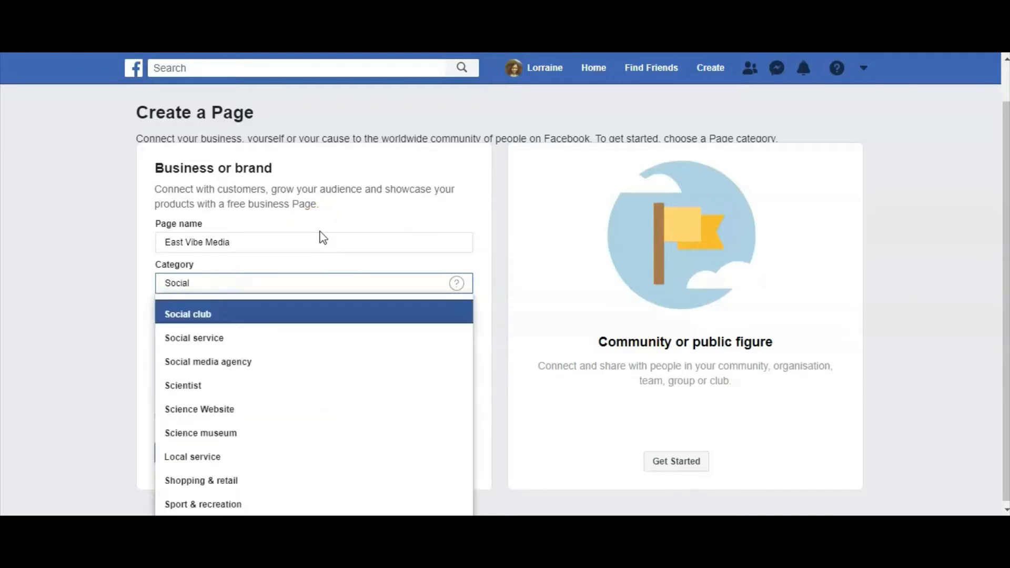
pyautogui.write(' M')
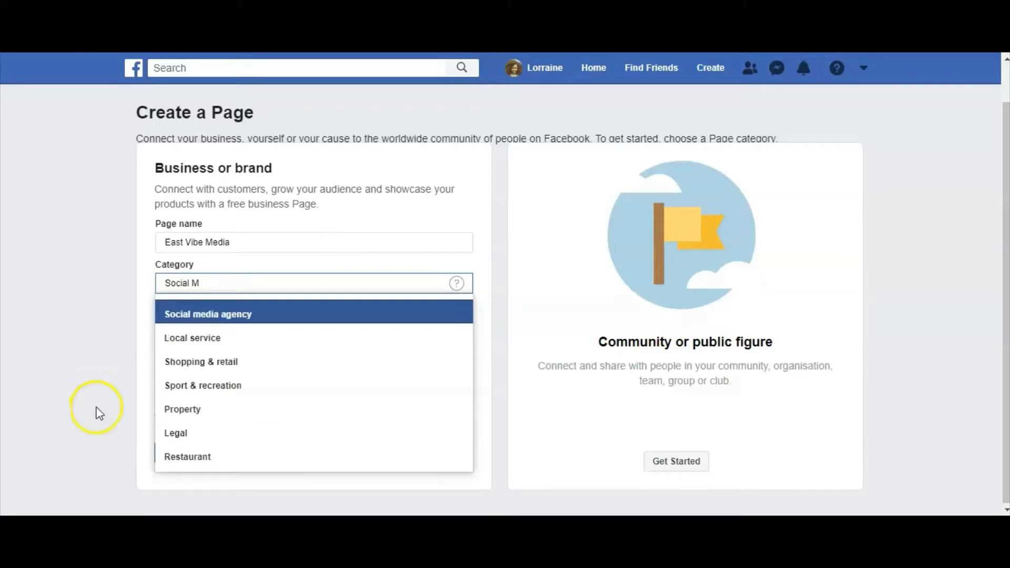
pyautogui.click(215, 313)
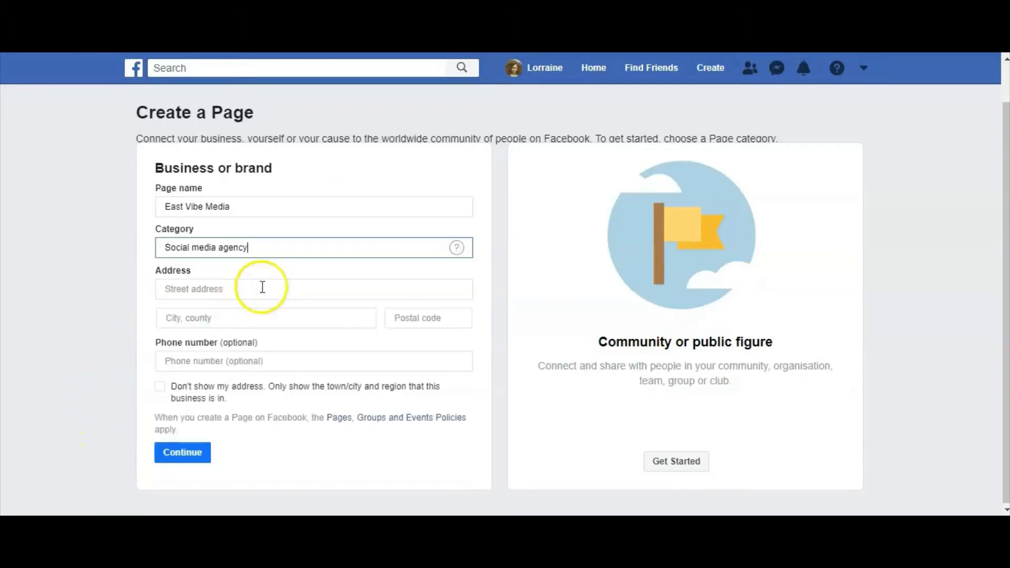
# - Begin the street address, tick 'Don't show my address', and attempt to continue
pyautogui.click(262, 287)
pyautogui.click(277, 293)
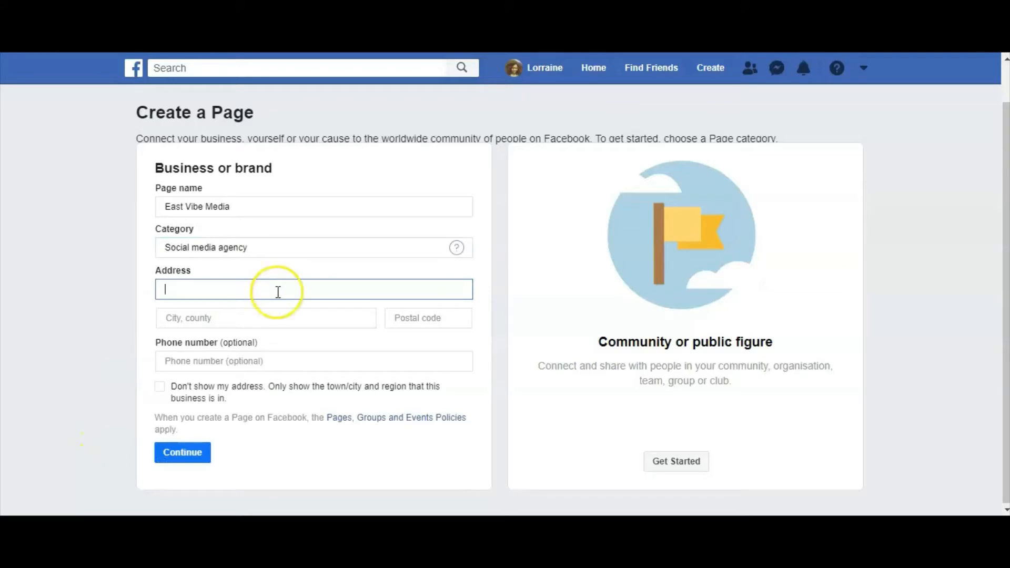
pyautogui.click(273, 291)
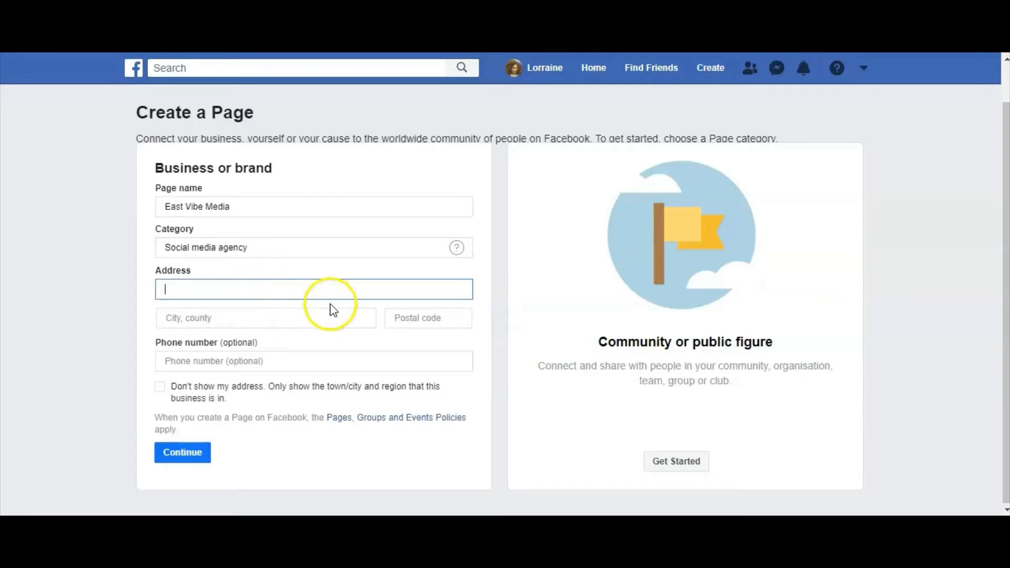
pyautogui.click(284, 321)
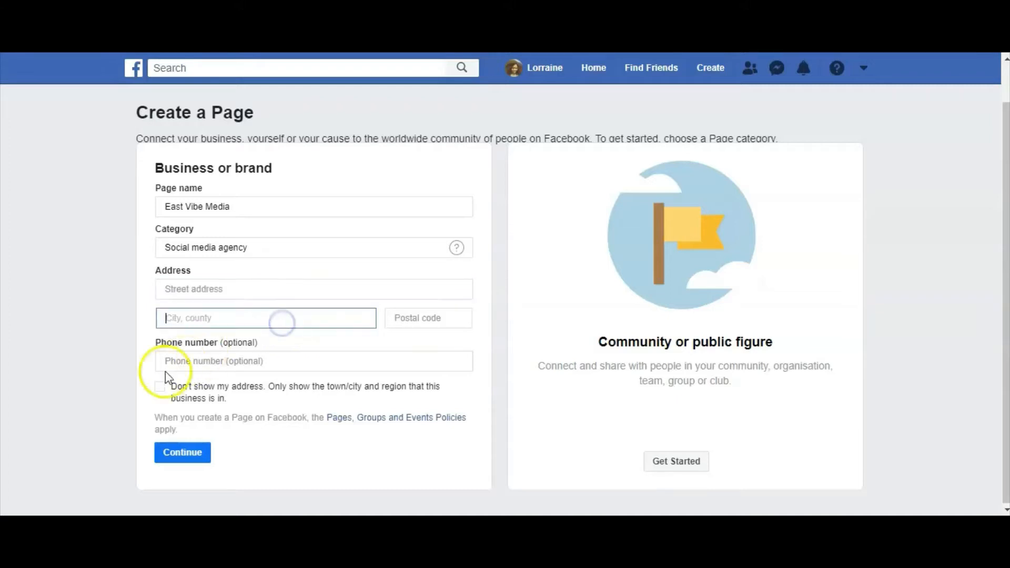
pyautogui.click(159, 391)
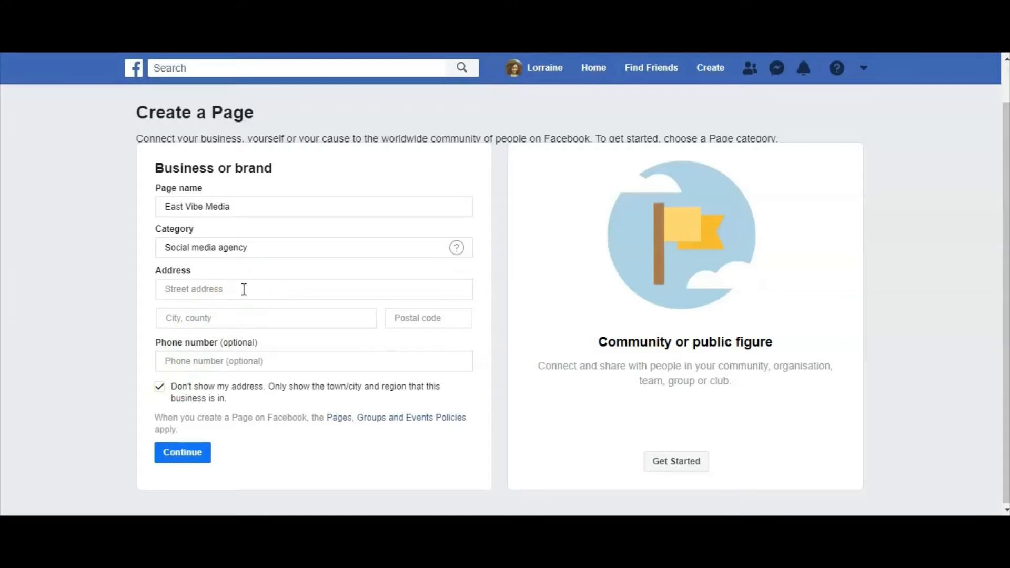
pyautogui.click(187, 453)
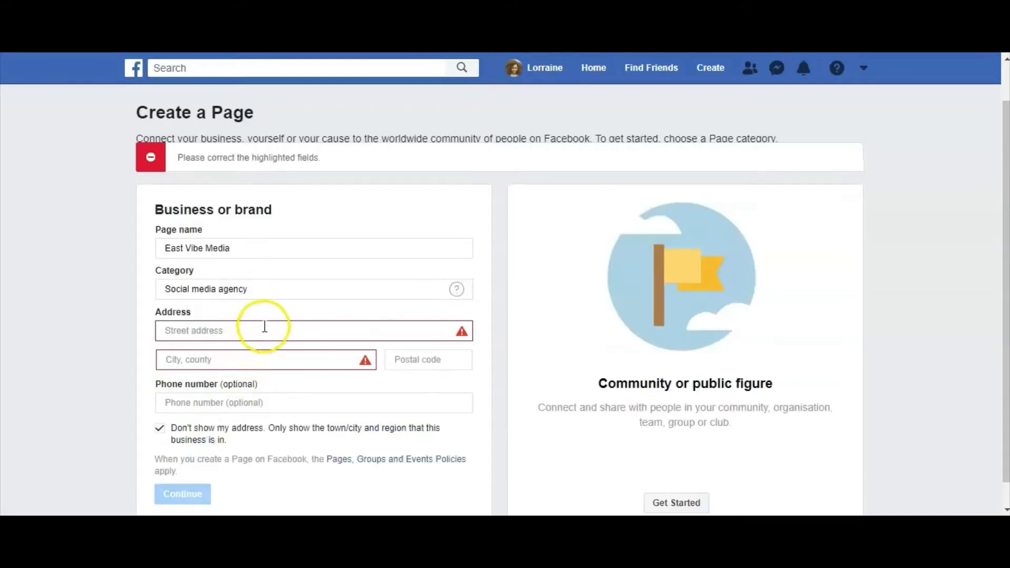
pyautogui.click(265, 327)
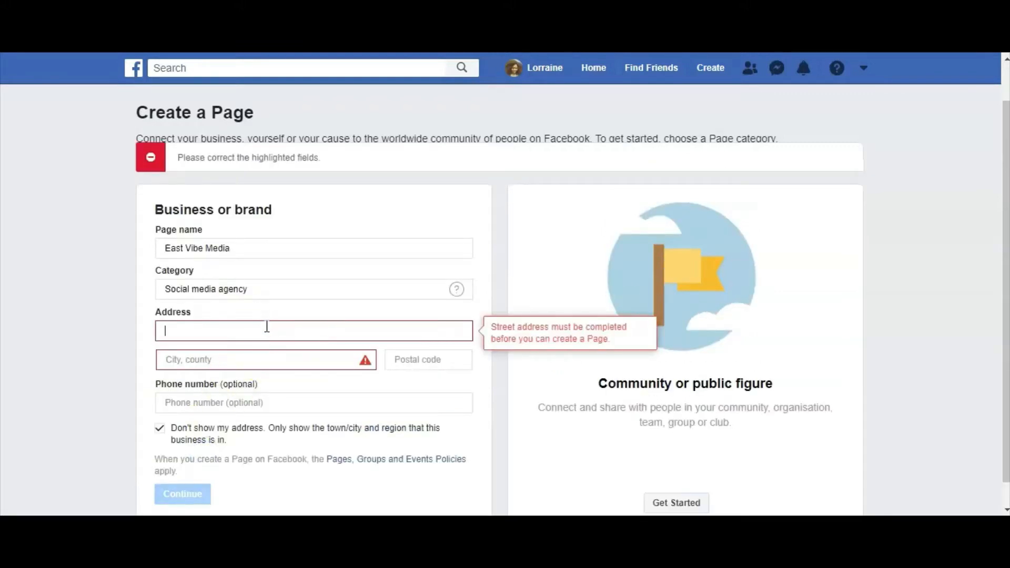
# - Put London in the street address field and set the city to London, United Kingdom
pyautogui.write('lONDON')
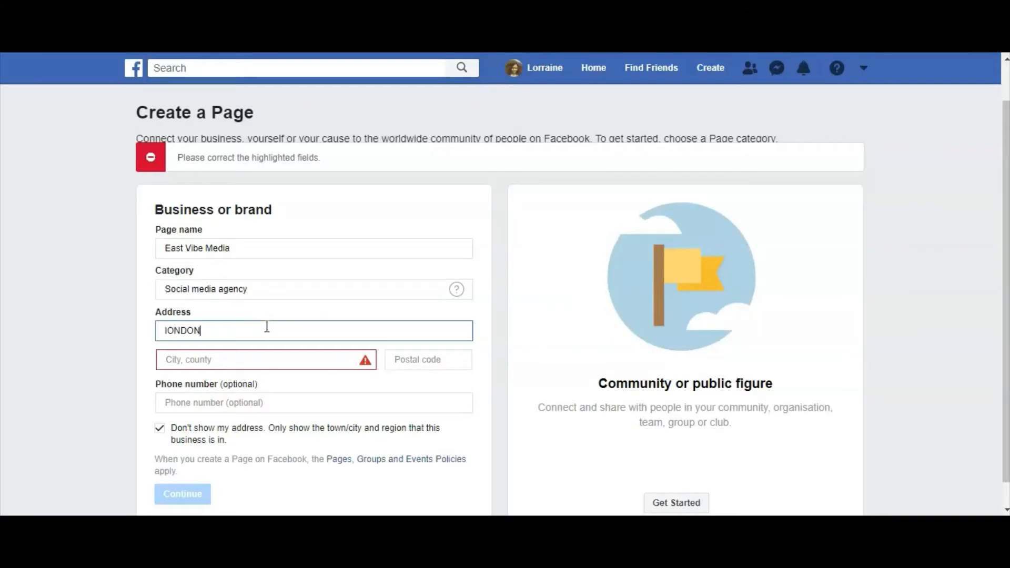
pyautogui.press('BackSpace')
pyautogui.press('BackSpace')
pyautogui.press('BackSpace')
pyautogui.press('BackSpace')
pyautogui.press('BackSpace')
pyautogui.press('BackSpace')
pyautogui.write('London')
pyautogui.click(260, 358)
pyautogui.write('L')
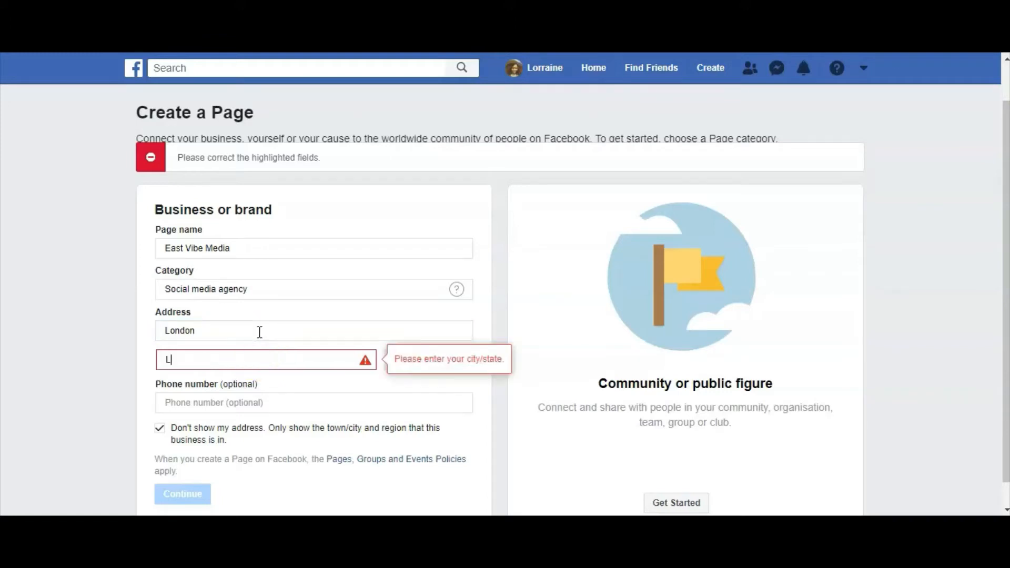
pyautogui.write('ondon')
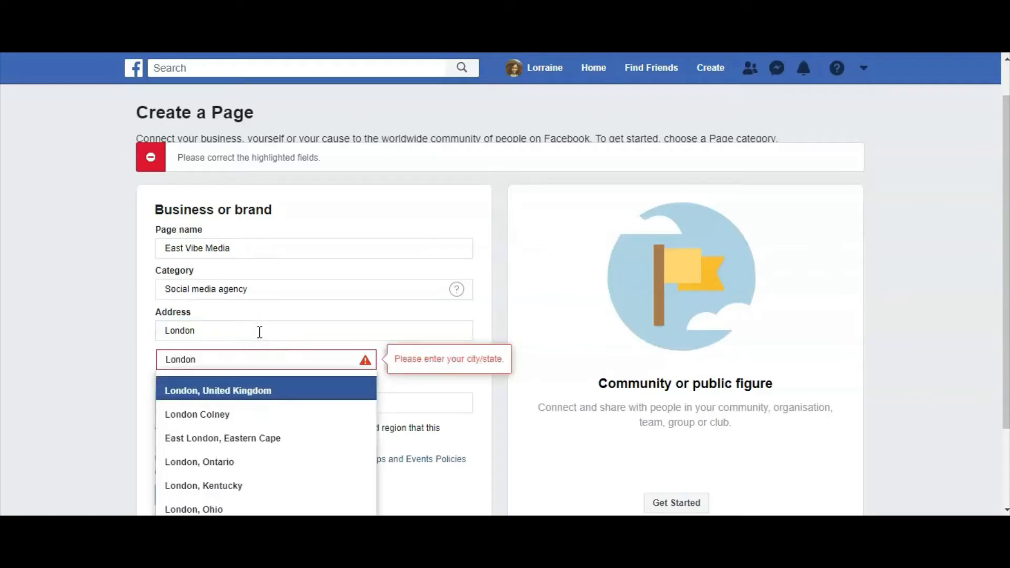
pyautogui.click(298, 391)
# - Enter the postcode and paste the real street address over the placeholder 'London'
pyautogui.click(409, 318)
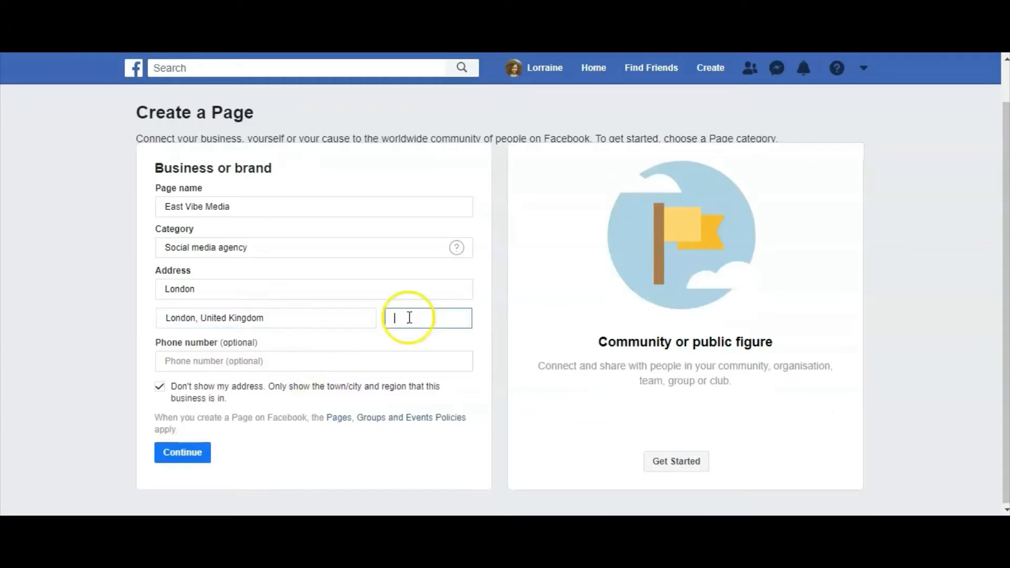
pyautogui.write('W1S 6US')
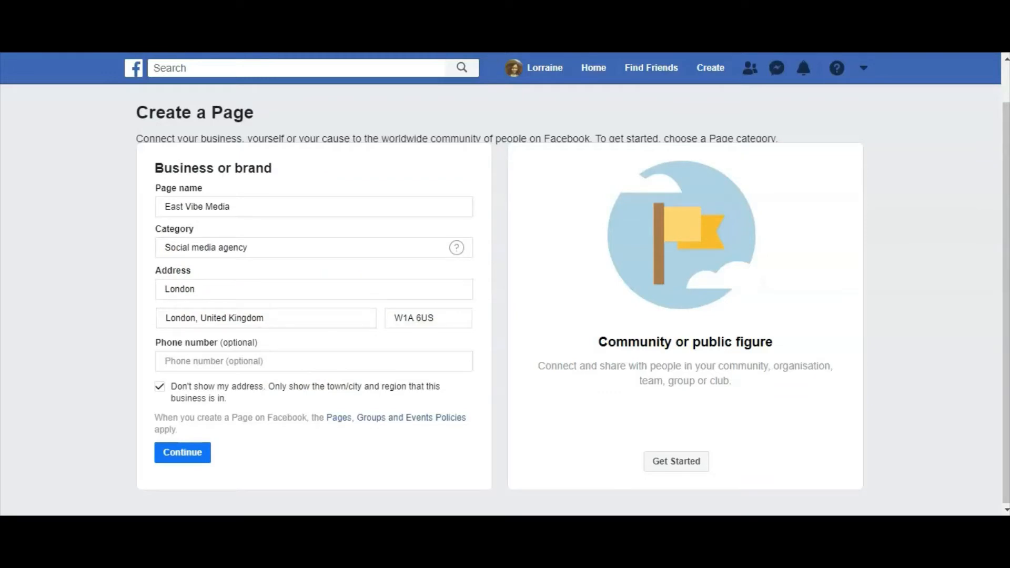
pyautogui.doubleClick(181, 290)
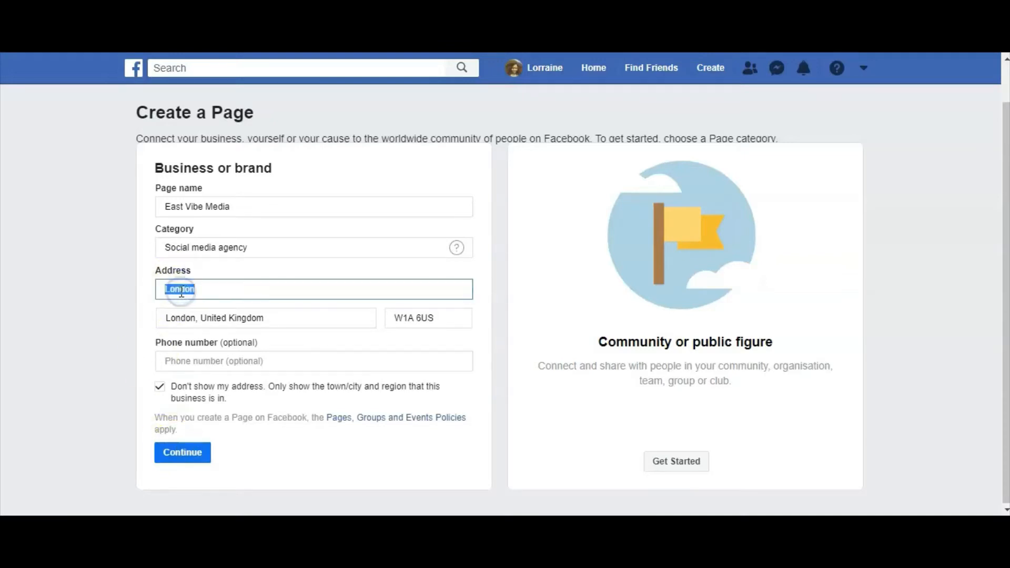
pyautogui.write('Suite 21310, PO Box 6945')
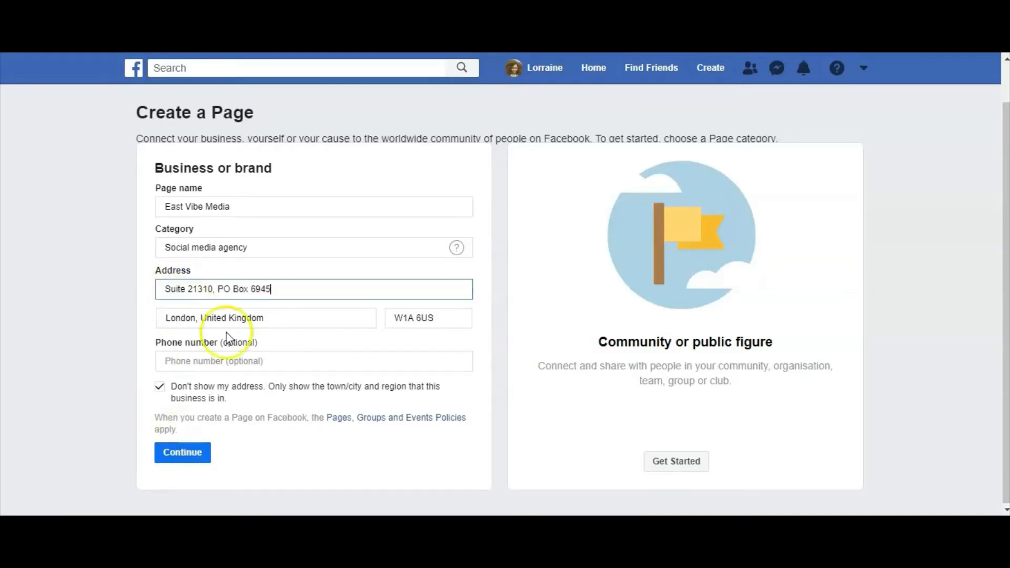
# - Submit the Page details and upload the EV Media logo from '1. East Vibe Media' as profile picture
pyautogui.click(188, 451)
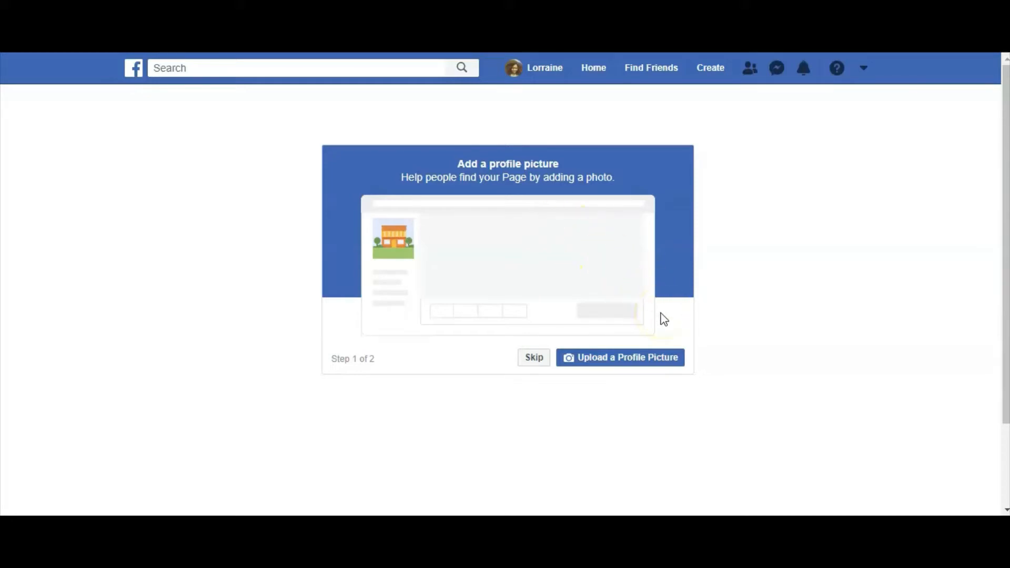
pyautogui.click(649, 362)
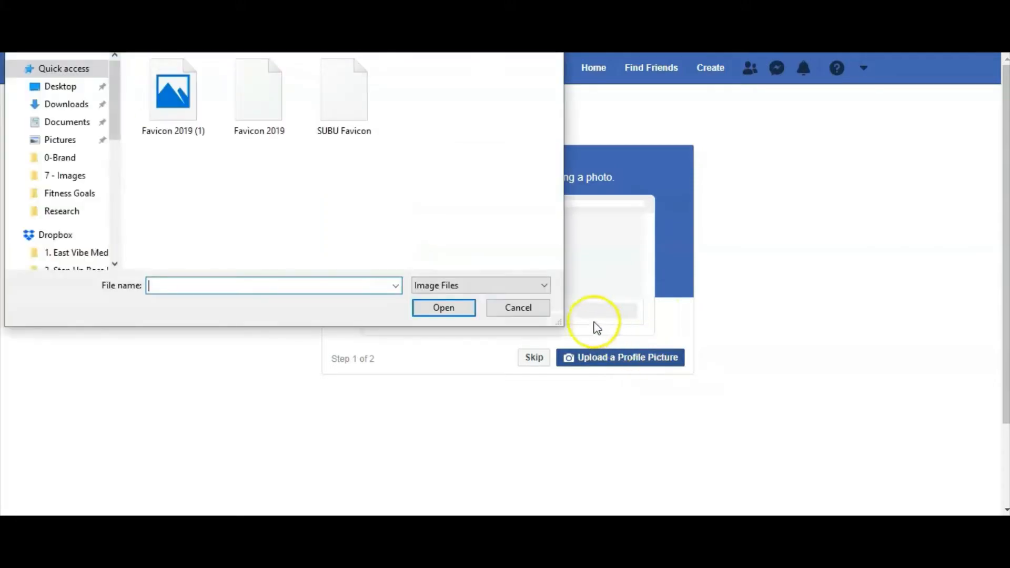
pyautogui.scroll(-2, 80, 205)
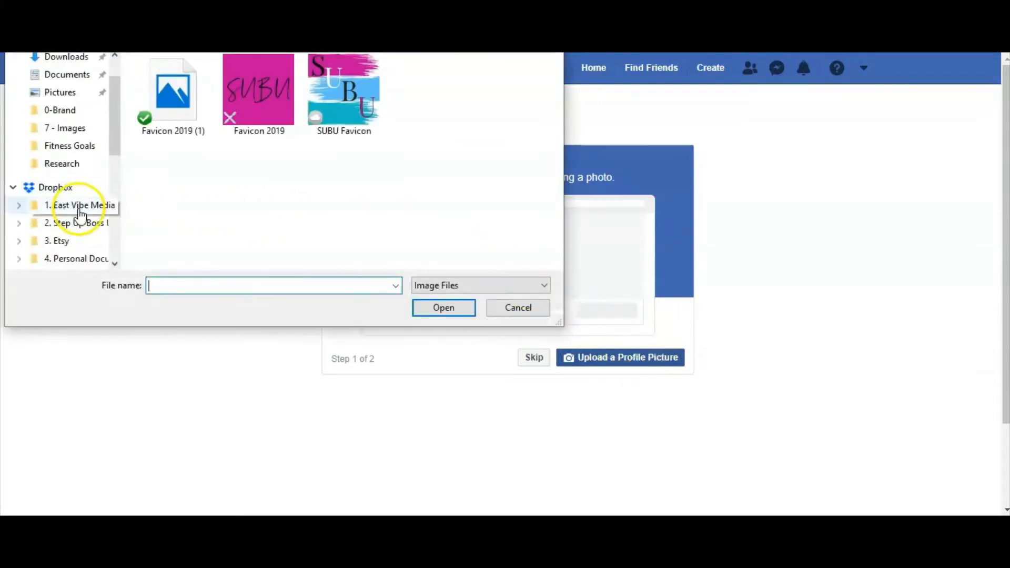
pyautogui.click(80, 189)
pyautogui.click(454, 313)
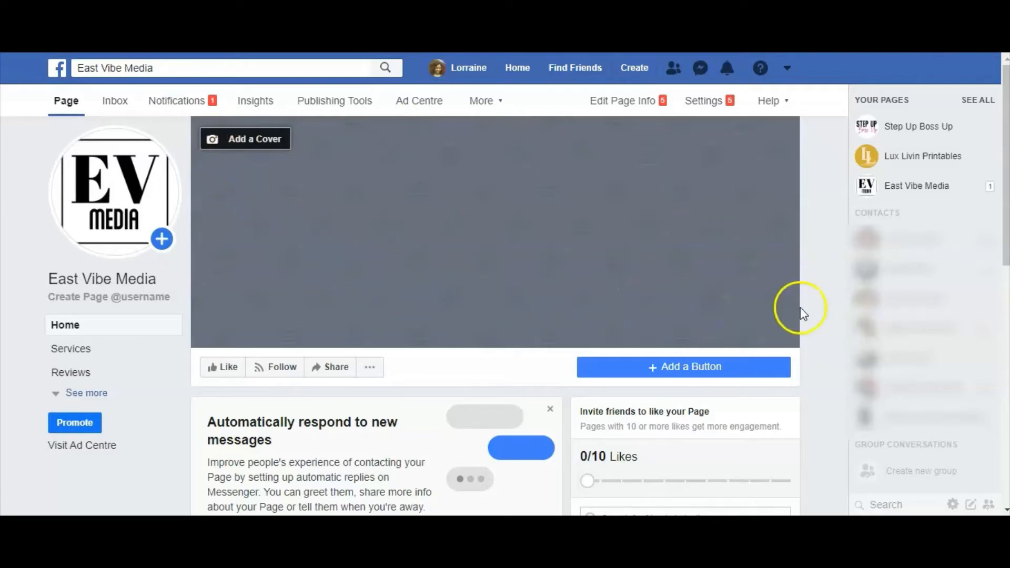
pyautogui.scroll(-3, 621, 276)
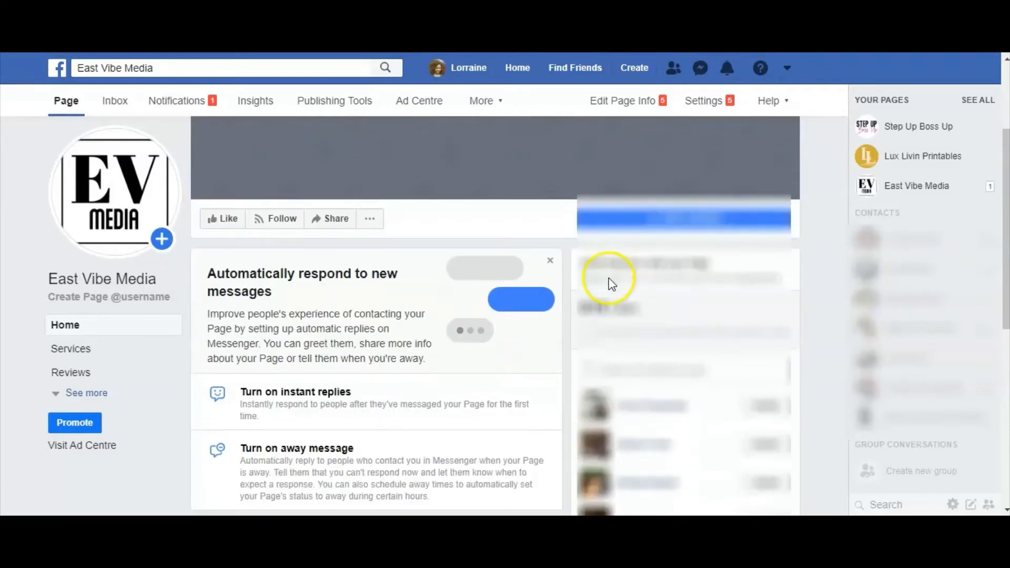
pyautogui.scroll(-2, 593, 277)
pyautogui.scroll(-2, 593, 277)
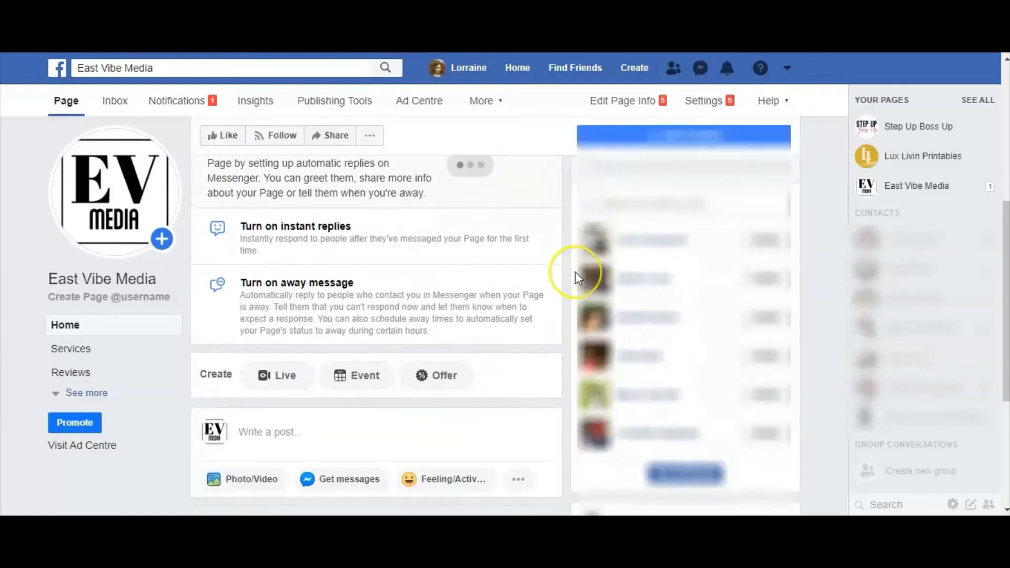
pyautogui.scroll(-3, 575, 272)
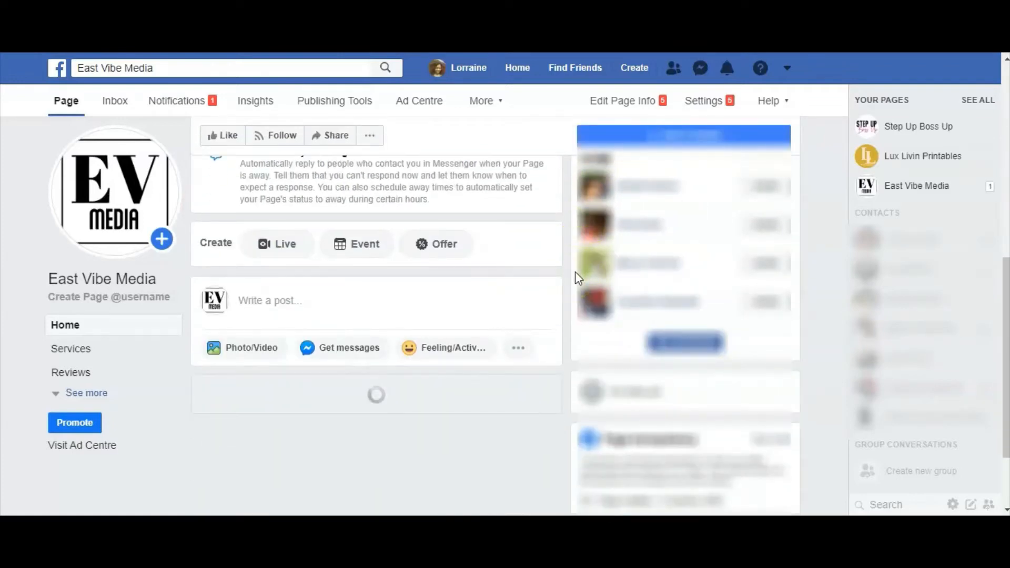
pyautogui.scroll(-5, 563, 272)
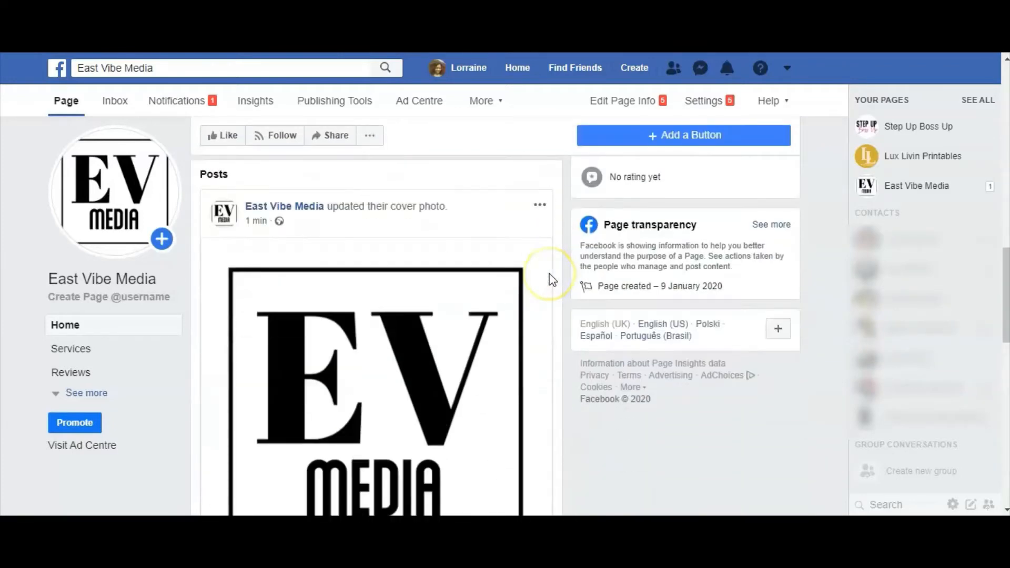
pyautogui.scroll(-12, 552, 279)
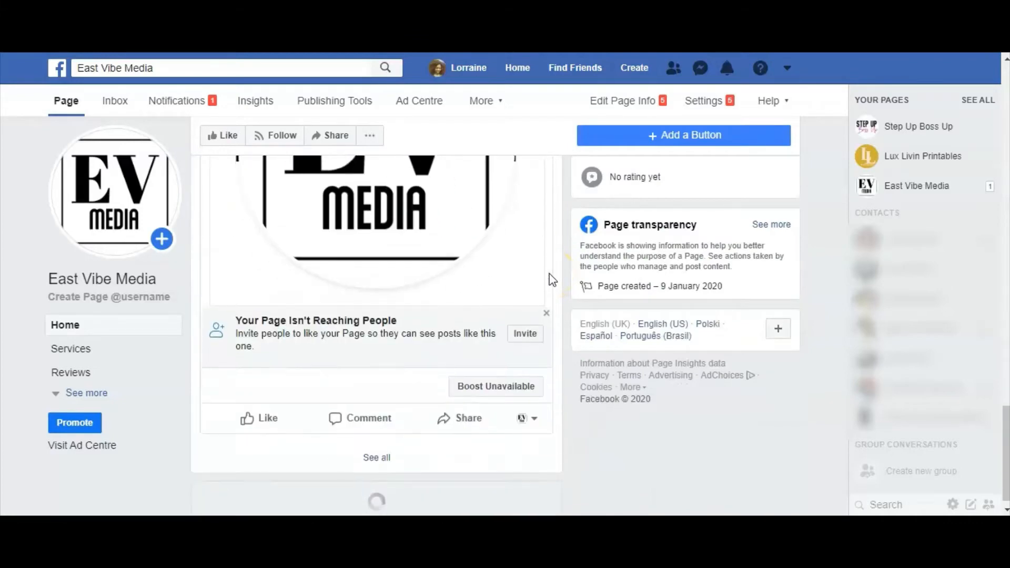
pyautogui.scroll(1, 552, 280)
pyautogui.scroll(-2, 552, 279)
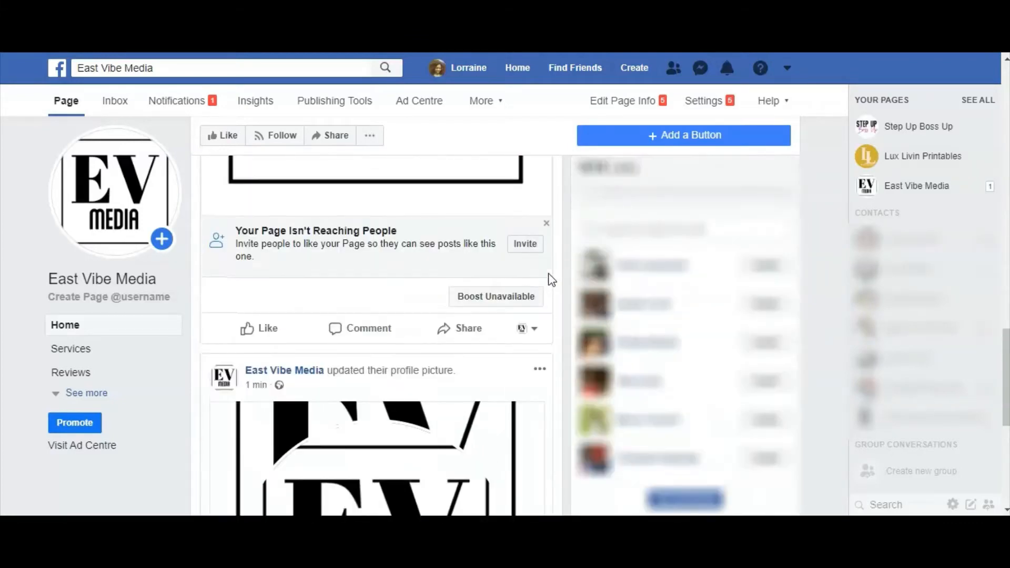
pyautogui.scroll(6, 550, 280)
pyautogui.click(543, 209)
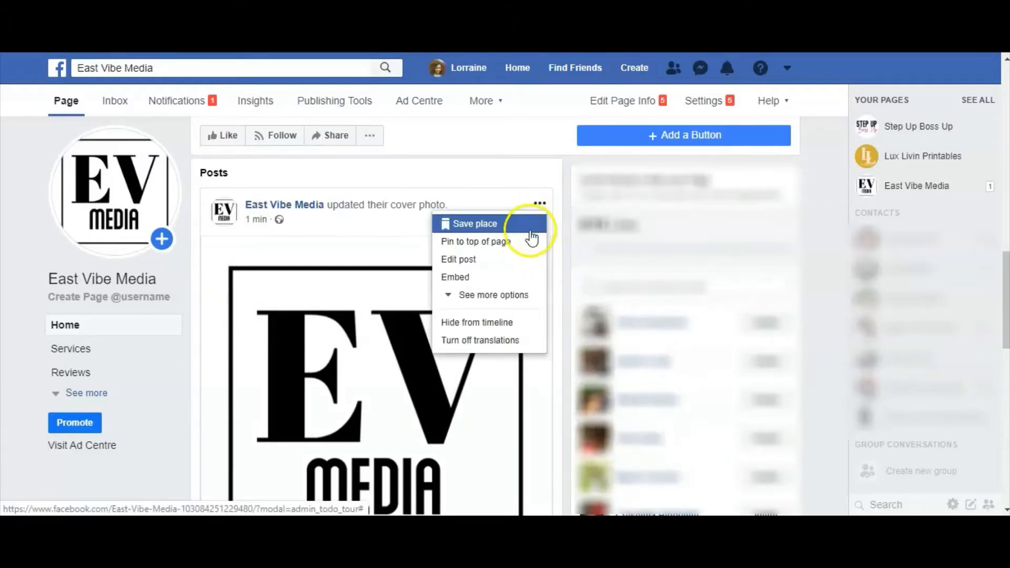
pyautogui.click(501, 323)
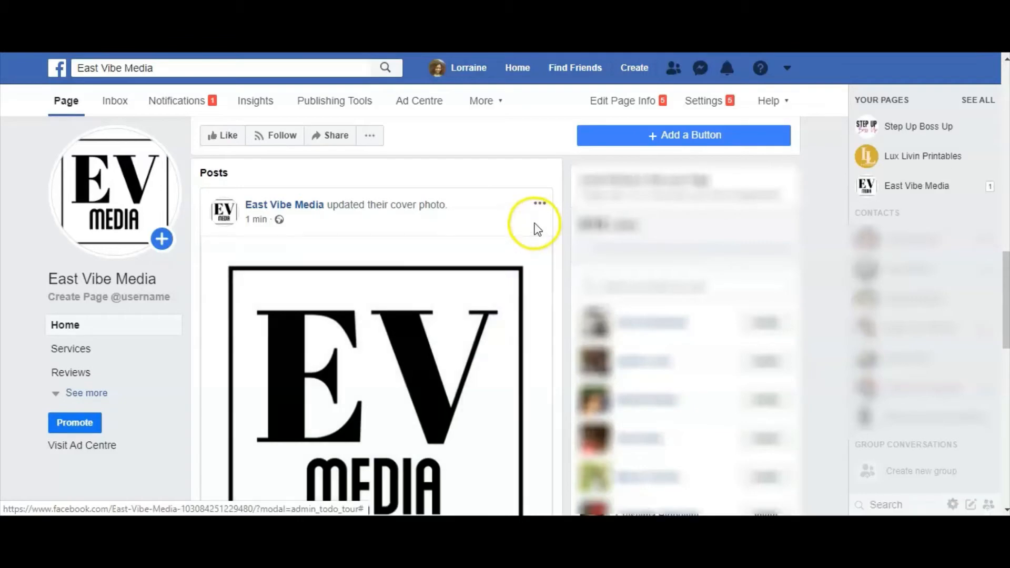
pyautogui.scroll(-9, 521, 252)
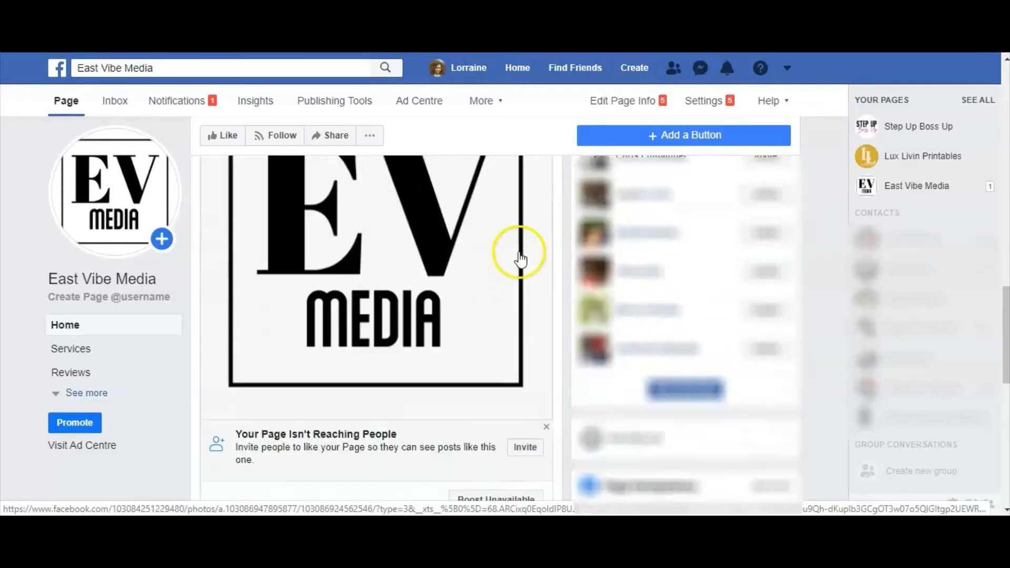
# - Hide the profile-picture update post from the Page timeline
pyautogui.scroll(2, 519, 251)
pyautogui.scroll(1, 520, 258)
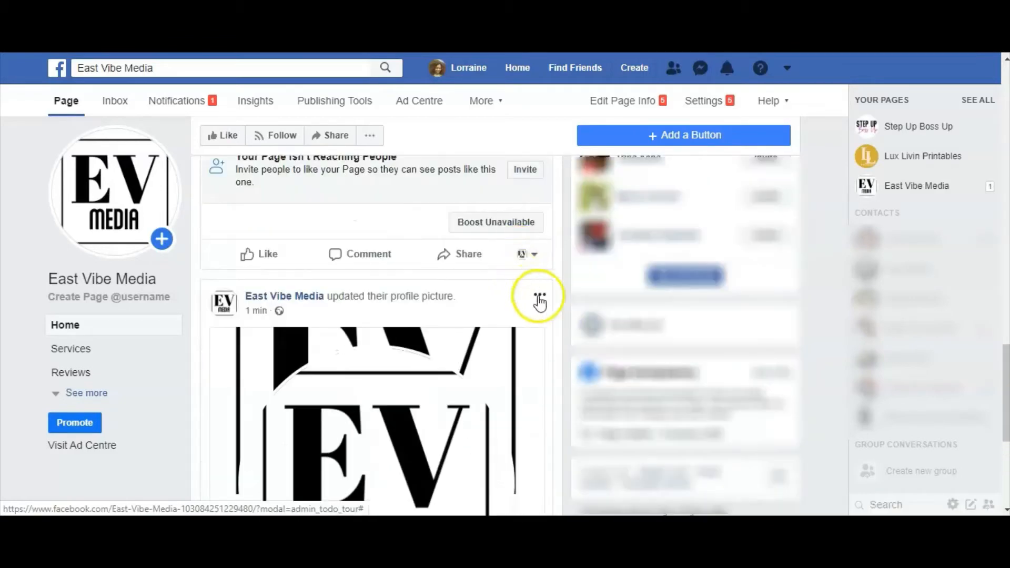
pyautogui.click(542, 296)
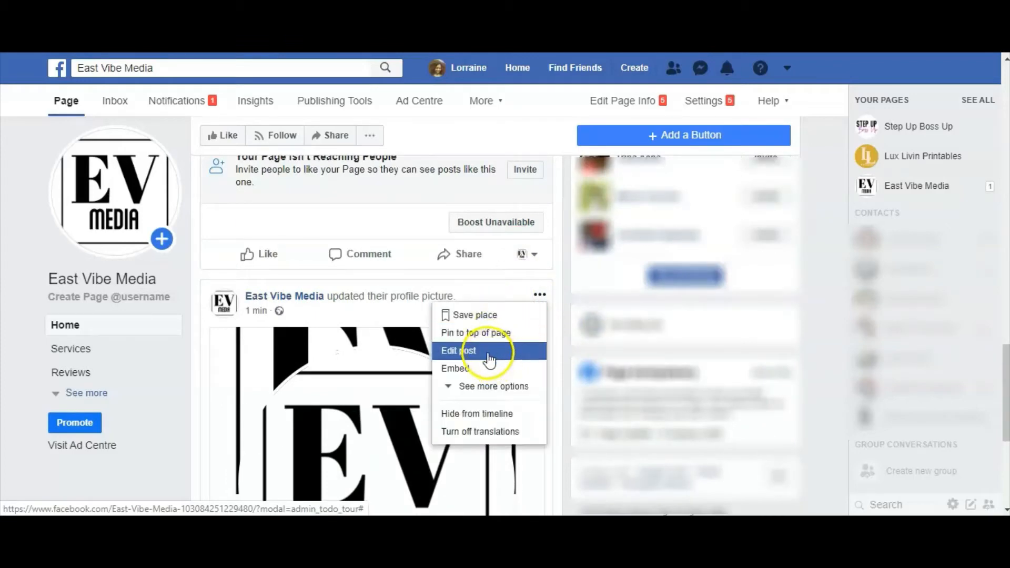
pyautogui.click(509, 421)
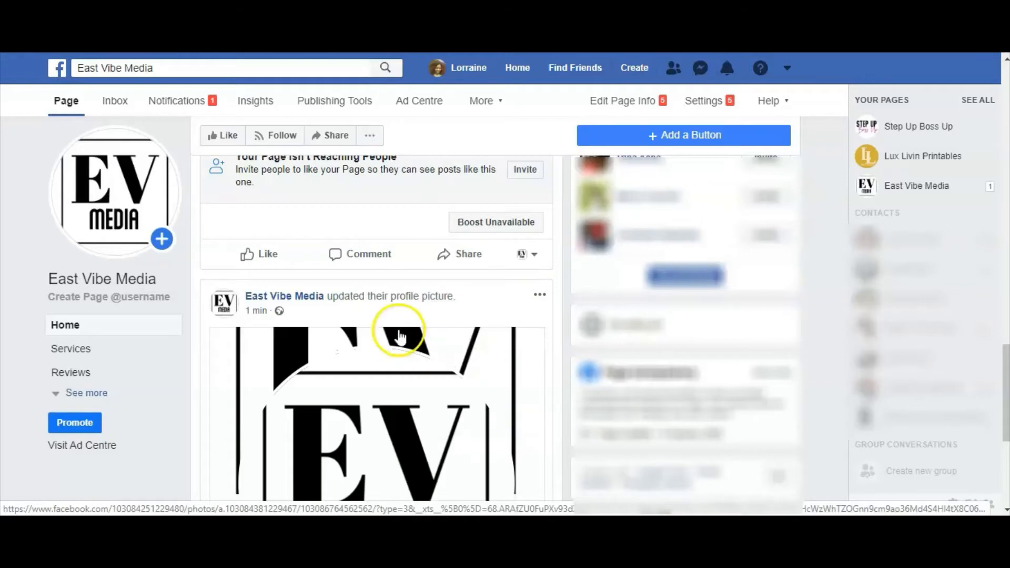
# - Hide the cover-photo post as well, confirm Hide, then go to the Page Info settings
pyautogui.scroll(10, 501, 286)
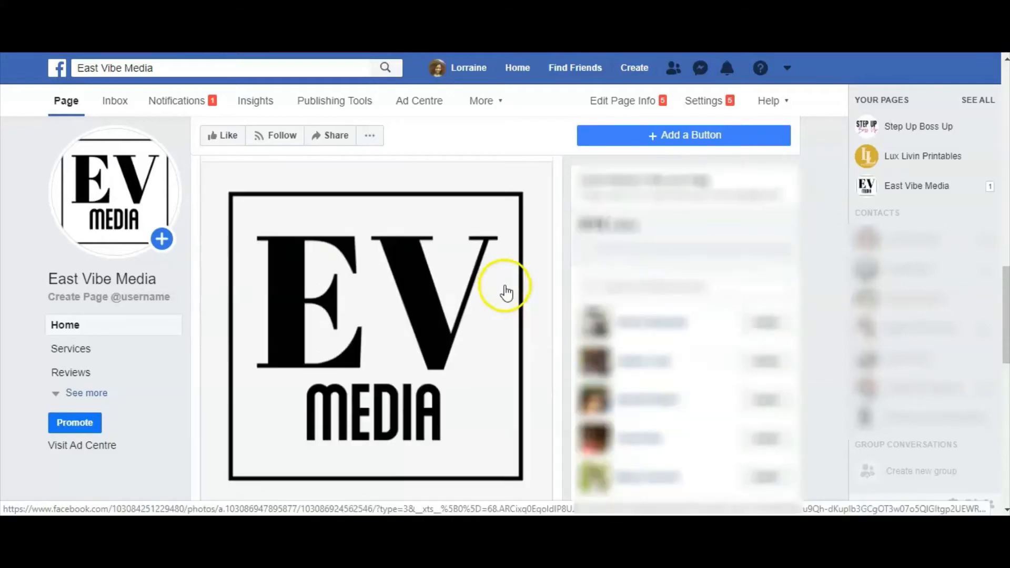
pyautogui.scroll(-10, 456, 322)
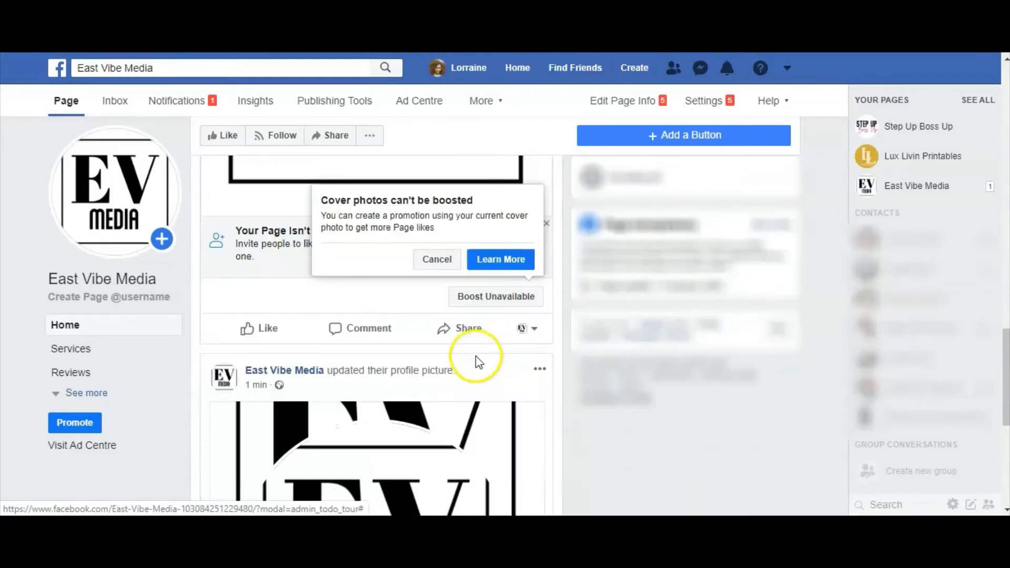
pyautogui.scroll(3, 473, 354)
pyautogui.scroll(-3, 419, 345)
pyautogui.scroll(10, 441, 345)
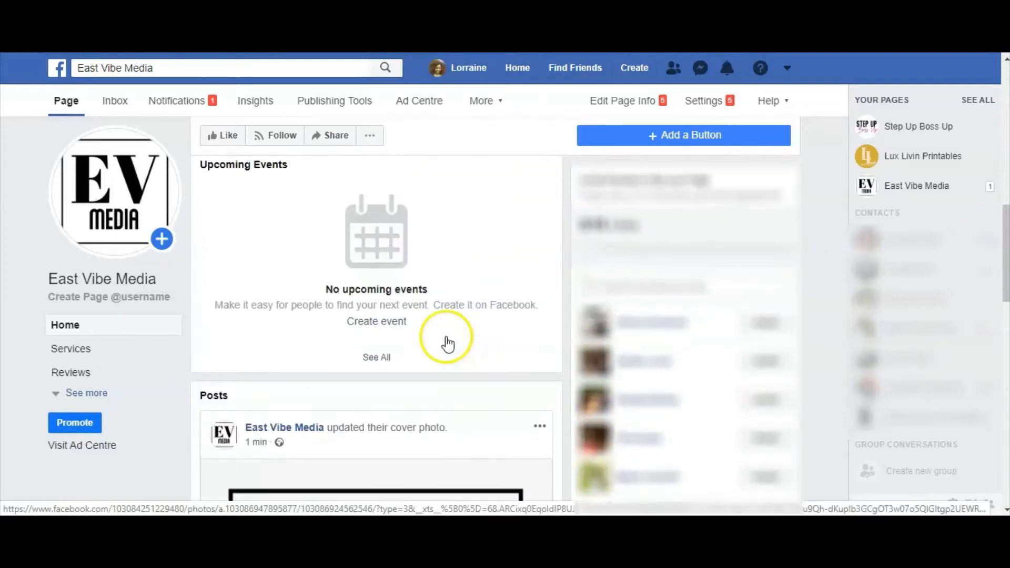
pyautogui.scroll(-3, 448, 342)
pyautogui.click(540, 278)
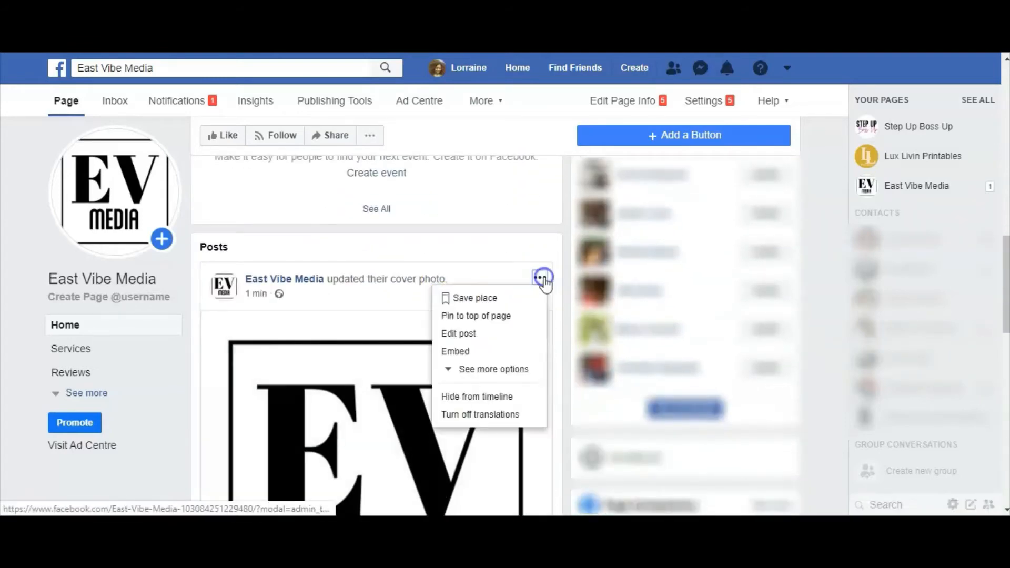
pyautogui.click(477, 397)
pyautogui.click(639, 262)
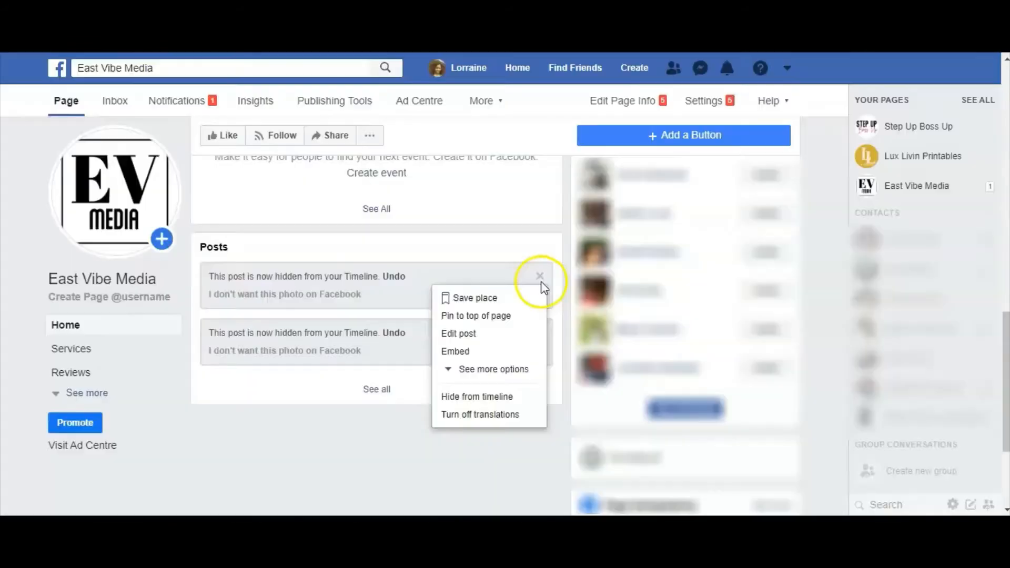
pyautogui.click(565, 240)
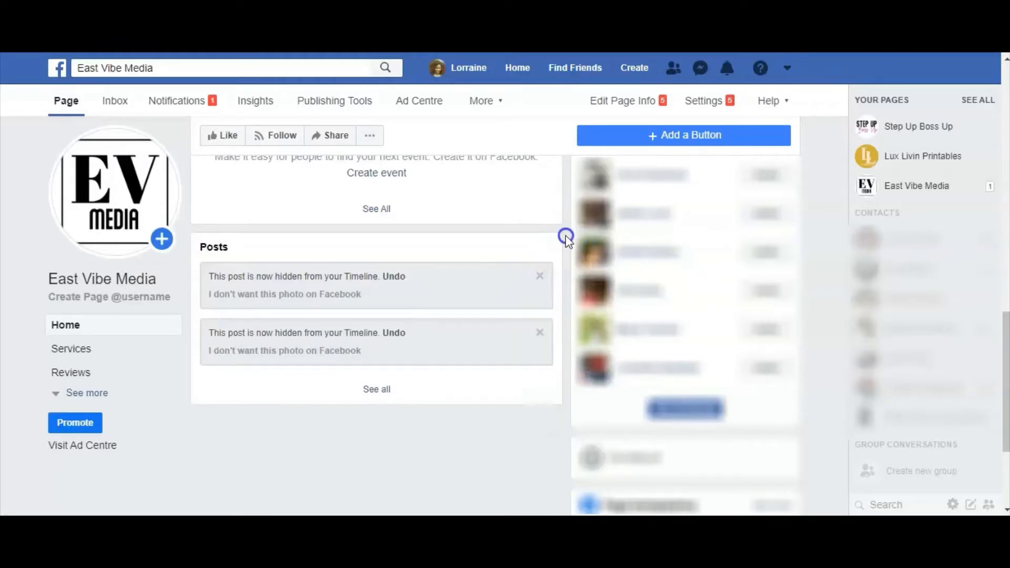
pyautogui.click(641, 101)
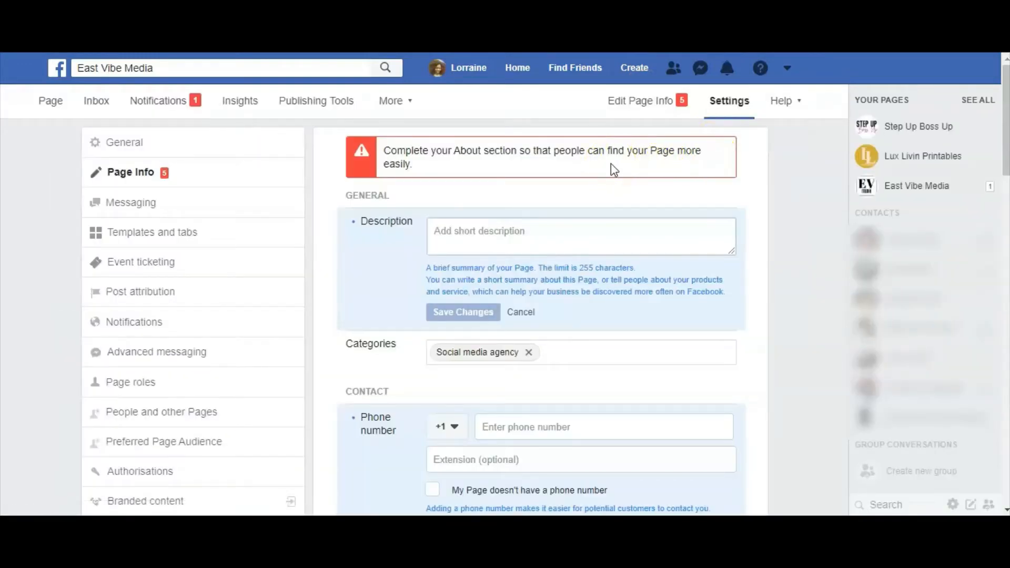
pyautogui.scroll(-2, 611, 163)
pyautogui.click(462, 159)
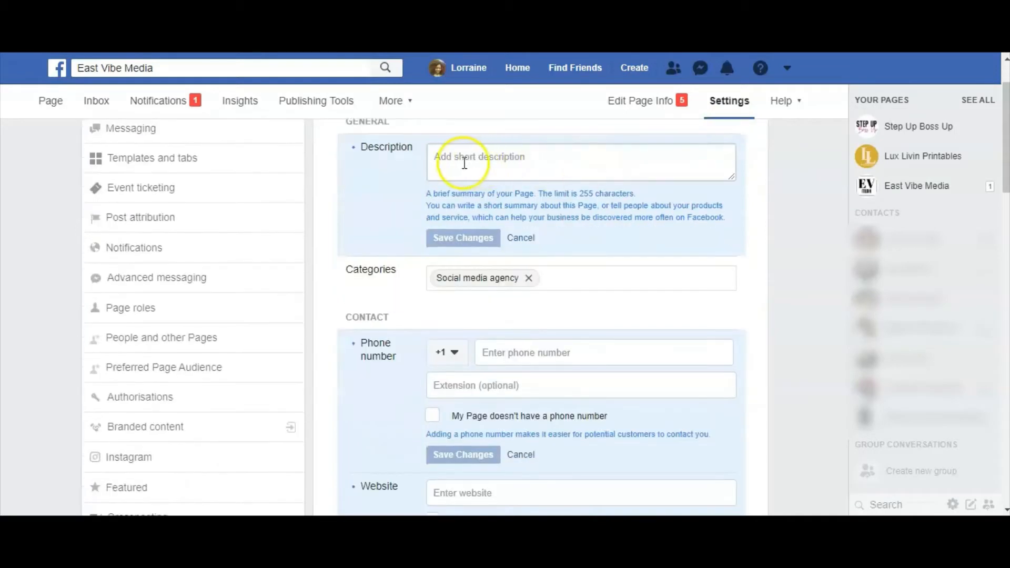
pyautogui.click(462, 160)
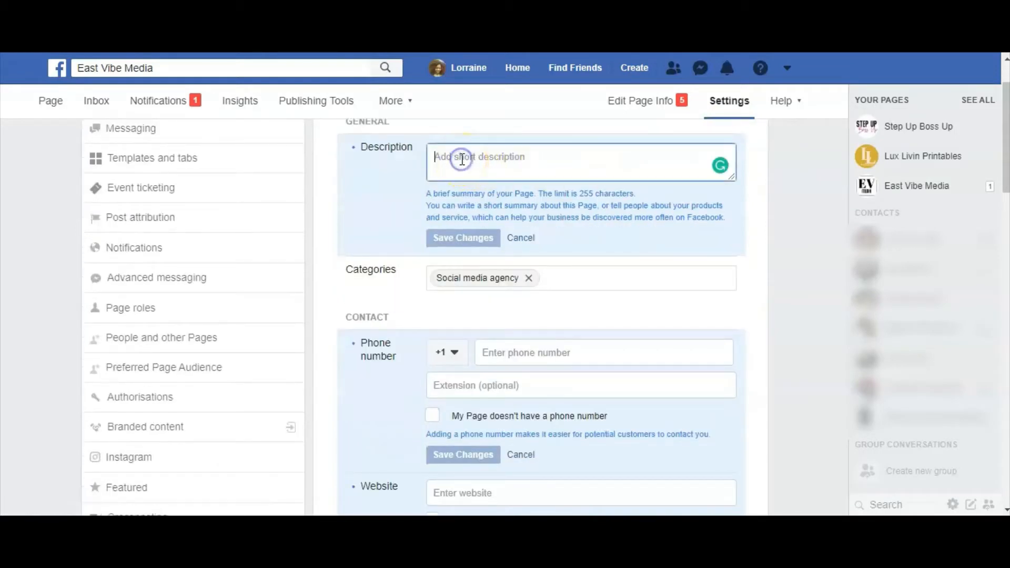
pyautogui.moveTo(546, 193); pyautogui.dragTo(636, 197)
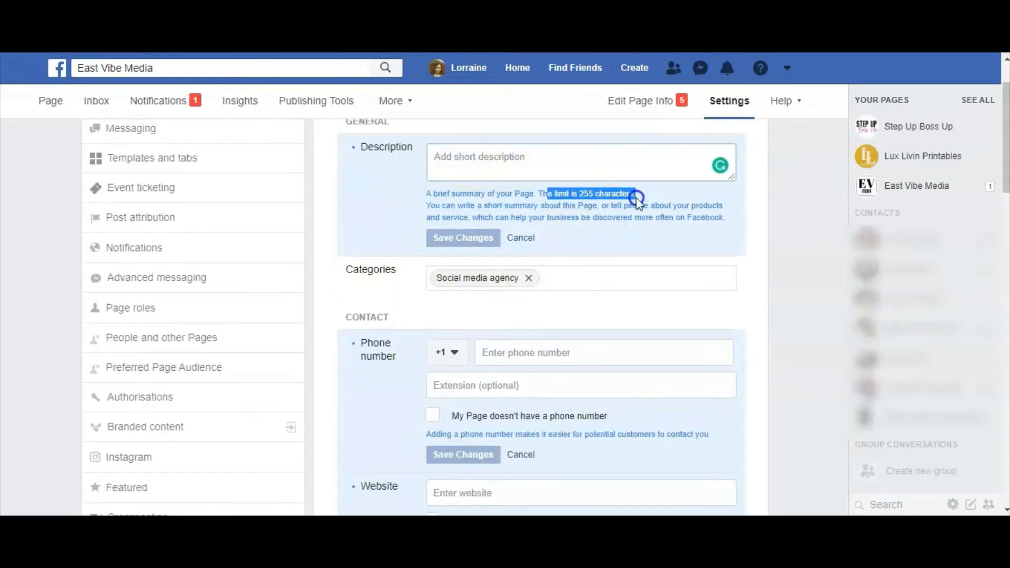
pyautogui.scroll(-4, 621, 242)
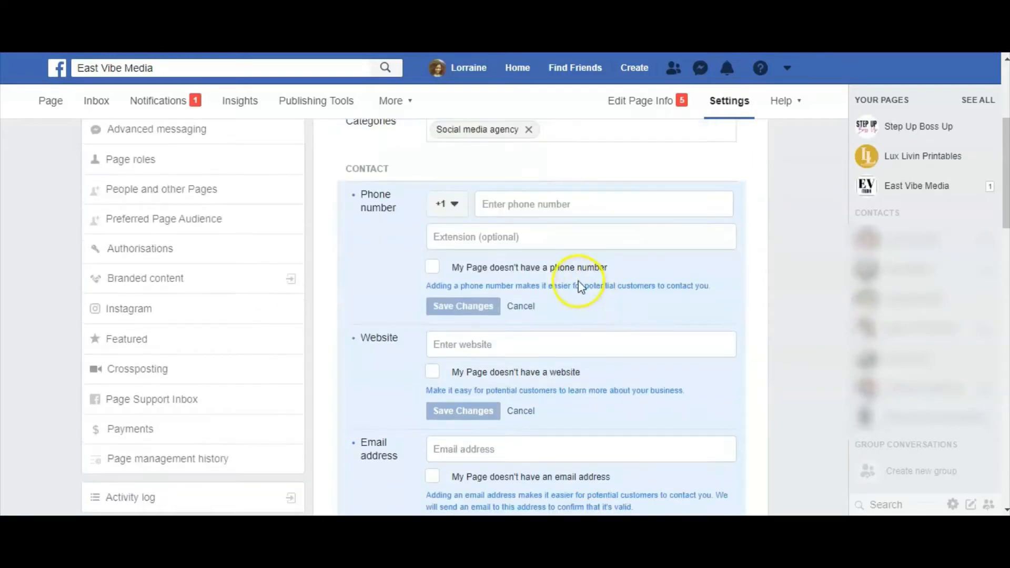
pyautogui.scroll(1, 405, 203)
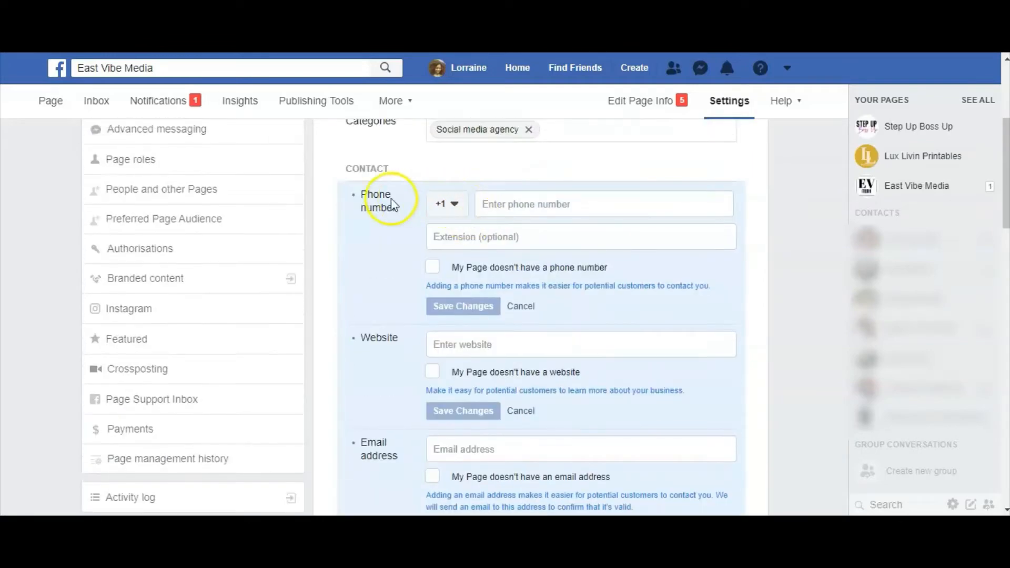
pyautogui.scroll(-5, 393, 208)
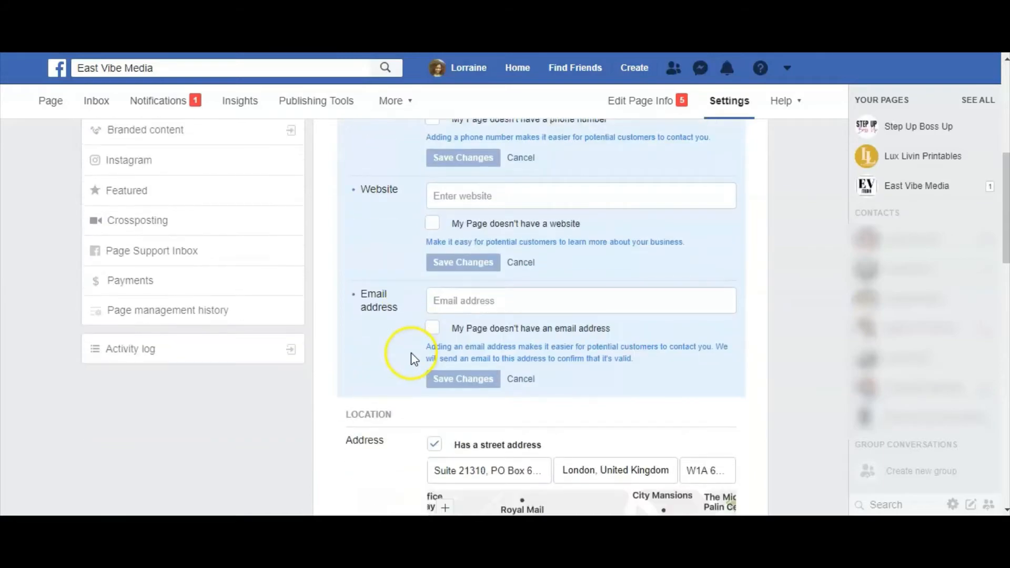
pyautogui.scroll(-5, 417, 367)
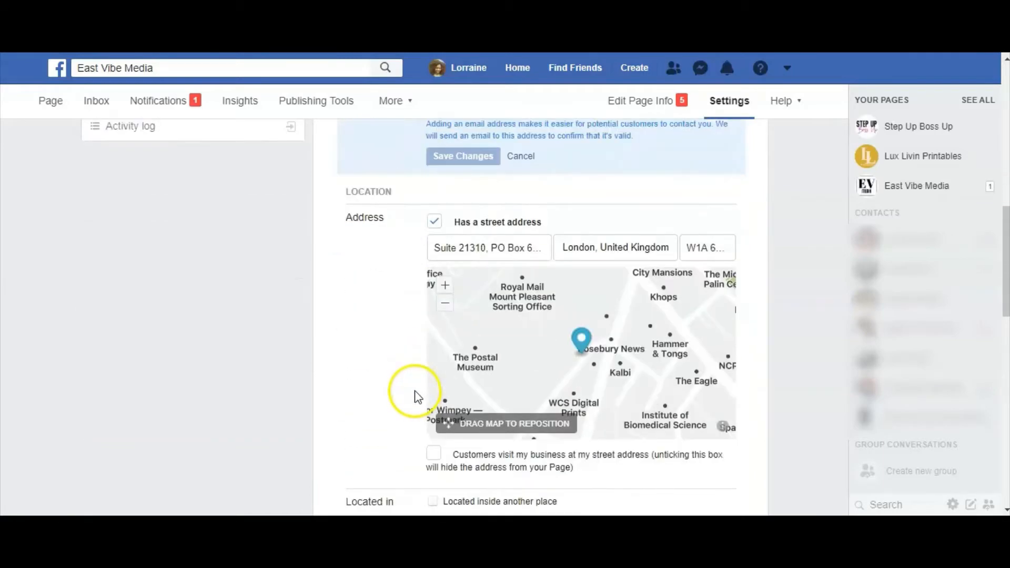
pyautogui.scroll(-6, 417, 355)
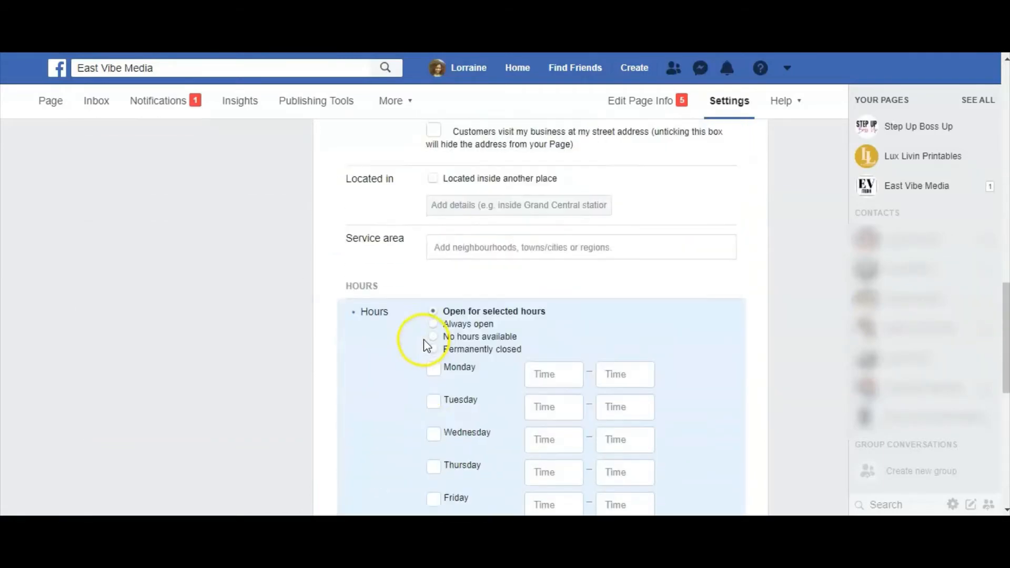
pyautogui.scroll(-5, 424, 314)
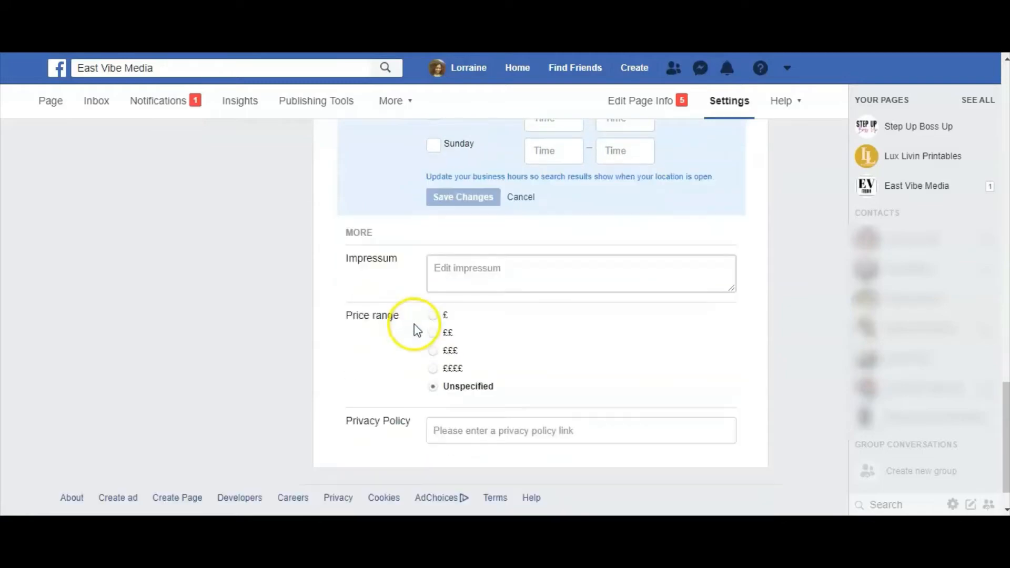
pyautogui.scroll(4, 424, 311)
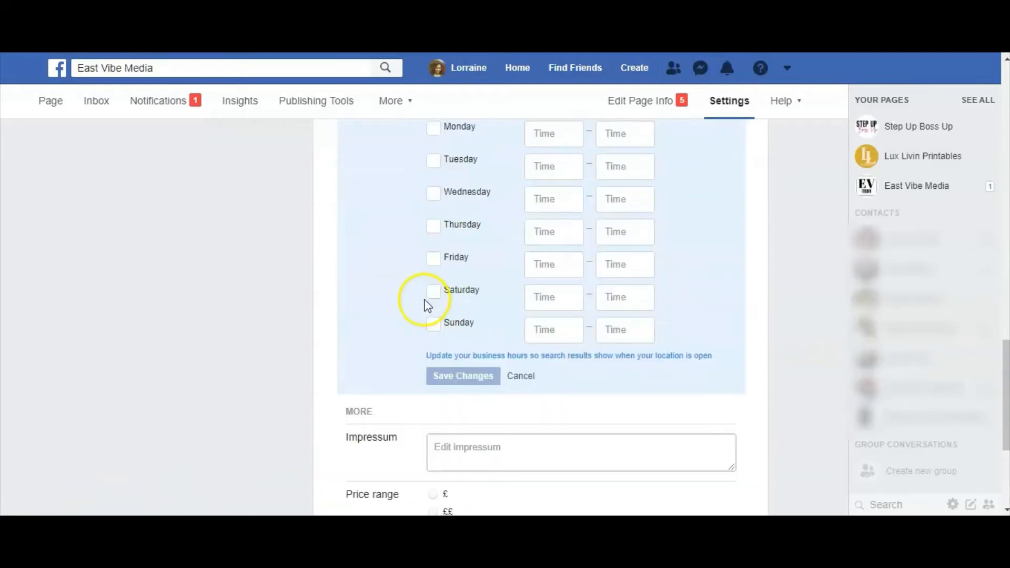
pyautogui.scroll(-2, 429, 300)
pyautogui.scroll(9, 436, 300)
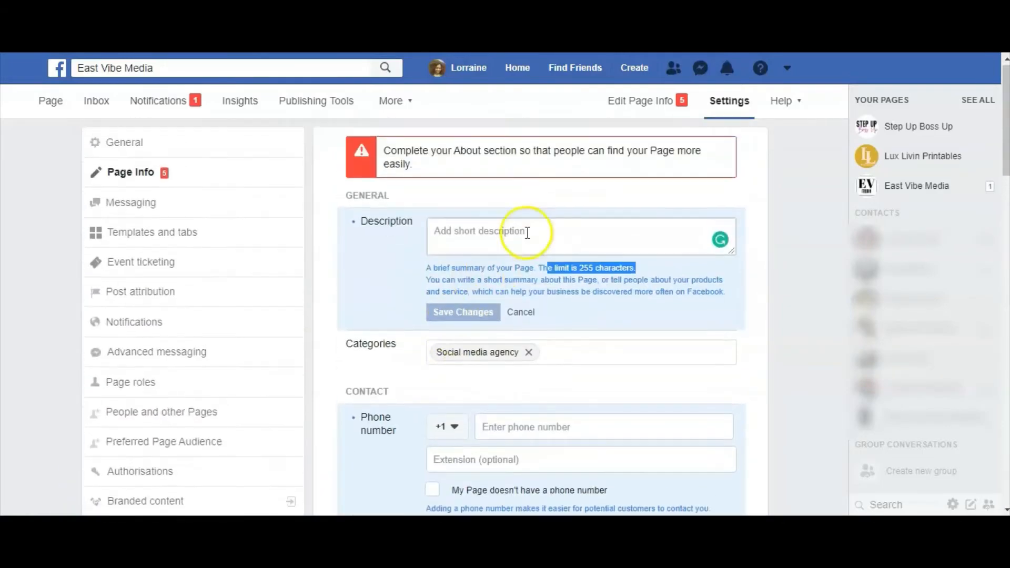
pyautogui.click(653, 101)
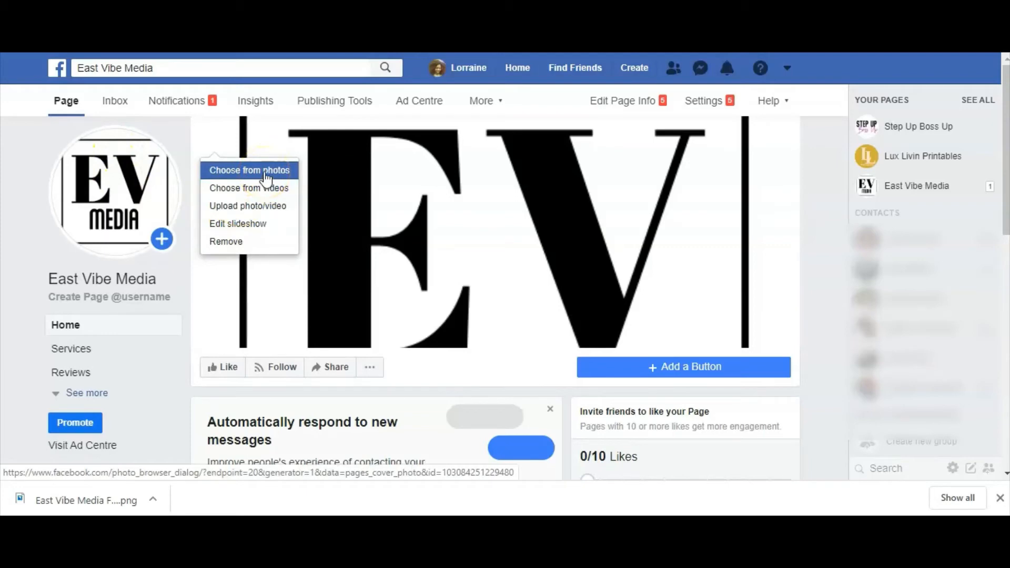
# - Choose 'East Vibe Media FB COVER' in the Open dialog as the new cover photo
pyautogui.click(265, 205)
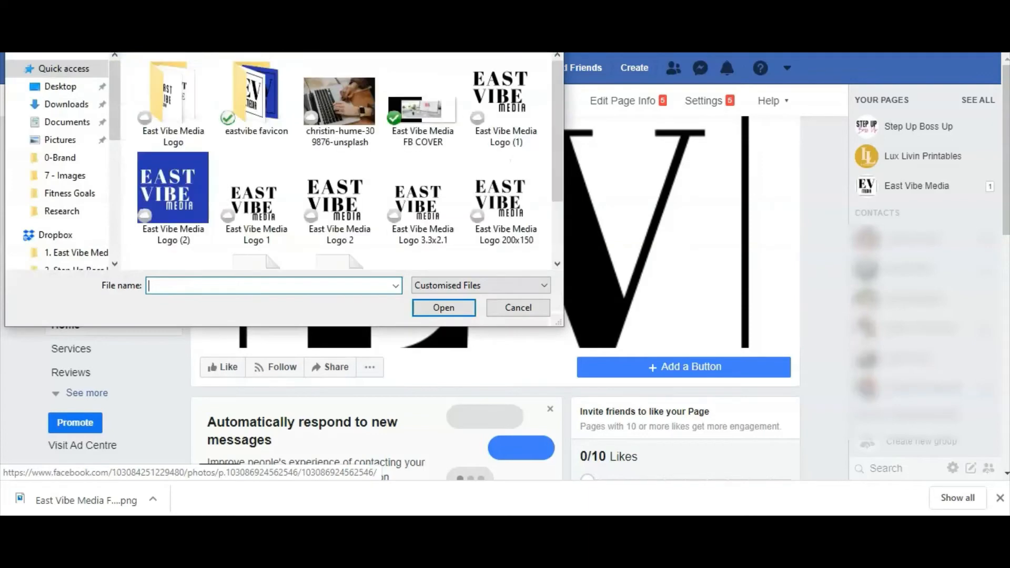
pyautogui.scroll(-2, 339, 150)
pyautogui.scroll(2, 339, 150)
pyautogui.doubleClick(414, 102)
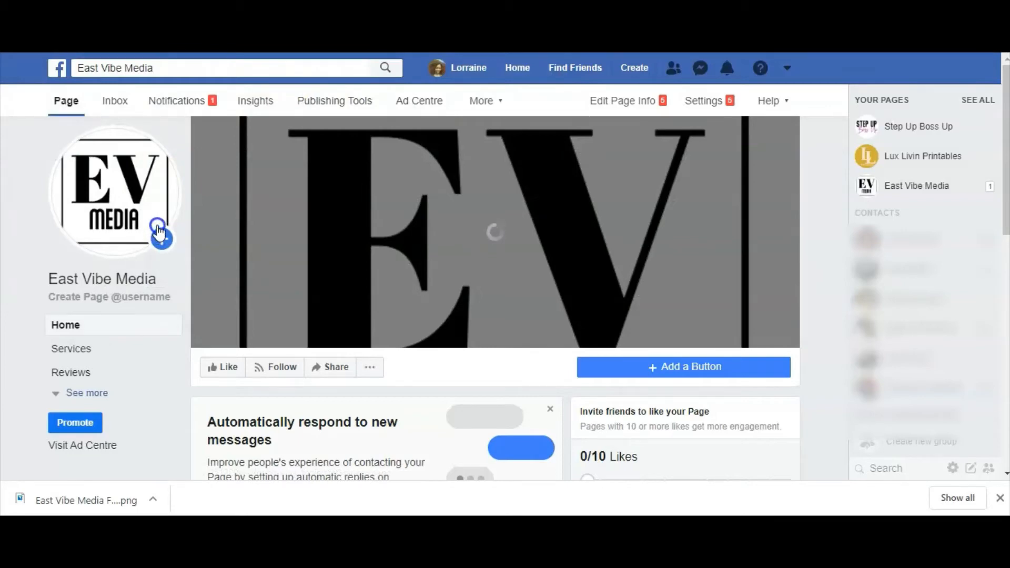
pyautogui.moveTo(158, 225)
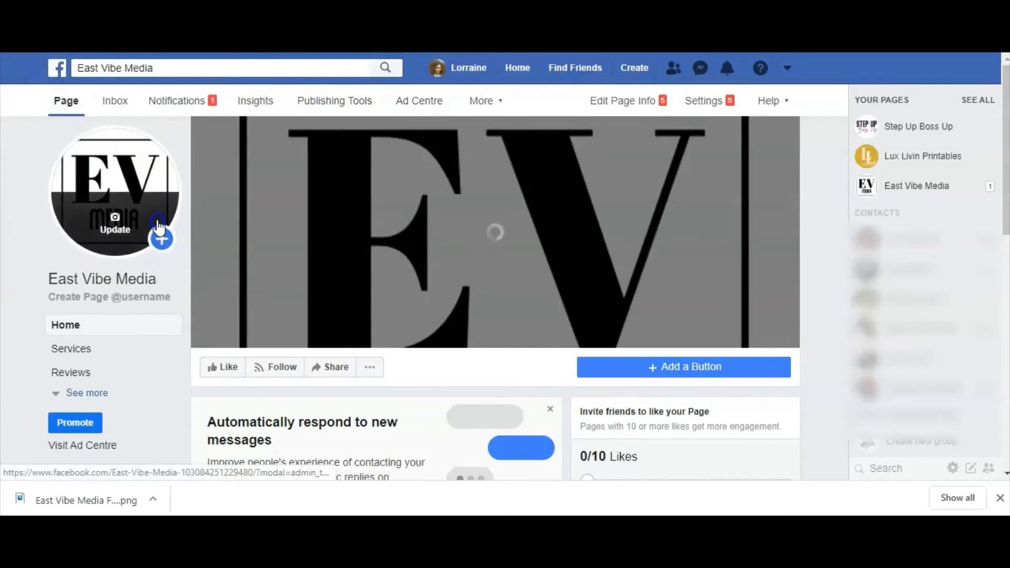
# - Upload logo image 1 from the East Vibe Media Logo folder as the new profile picture
pyautogui.click(127, 233)
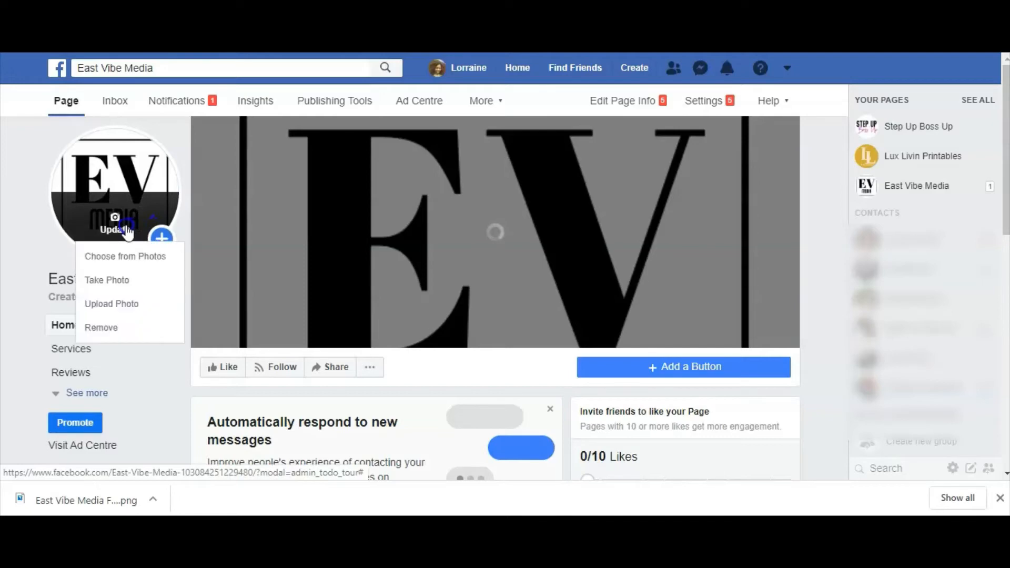
pyautogui.click(125, 304)
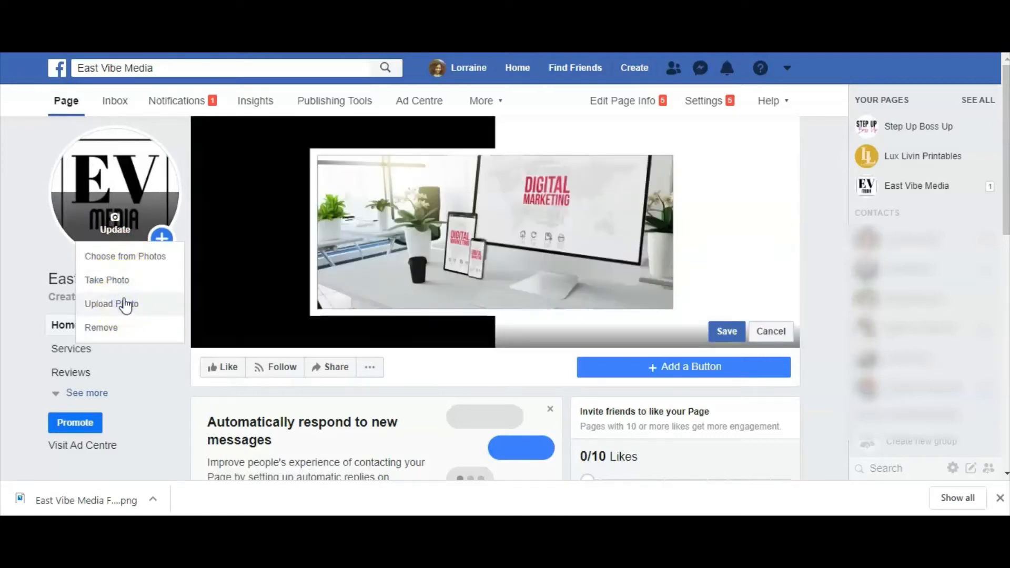
pyautogui.click(128, 305)
pyautogui.click(182, 87)
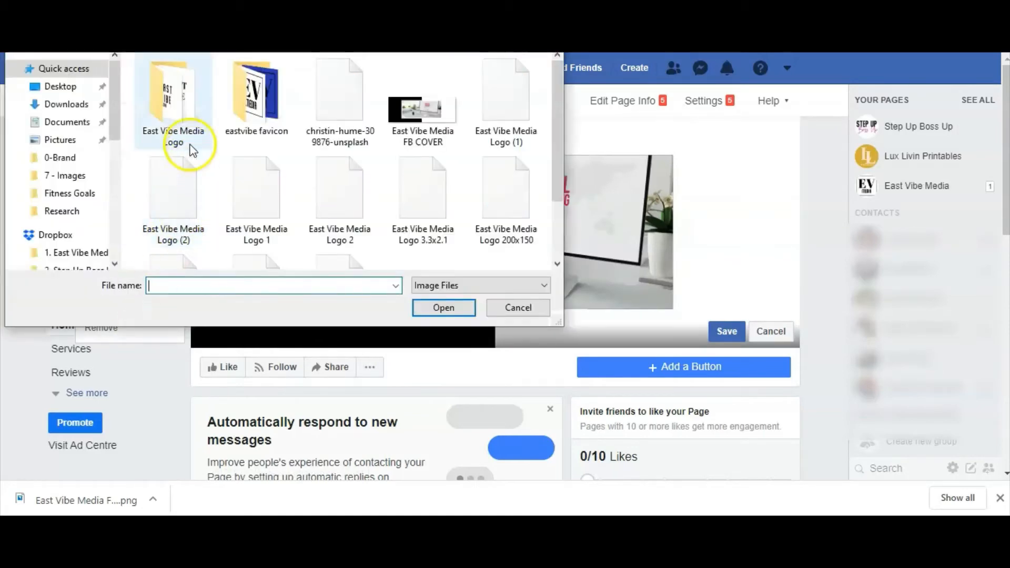
pyautogui.doubleClick(183, 119)
pyautogui.click(246, 100)
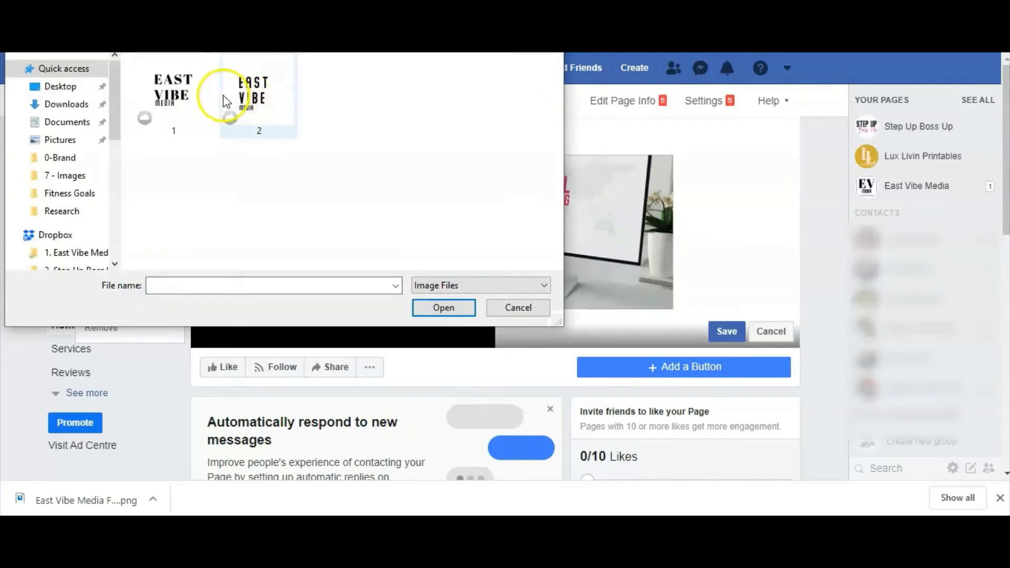
pyautogui.click(192, 93)
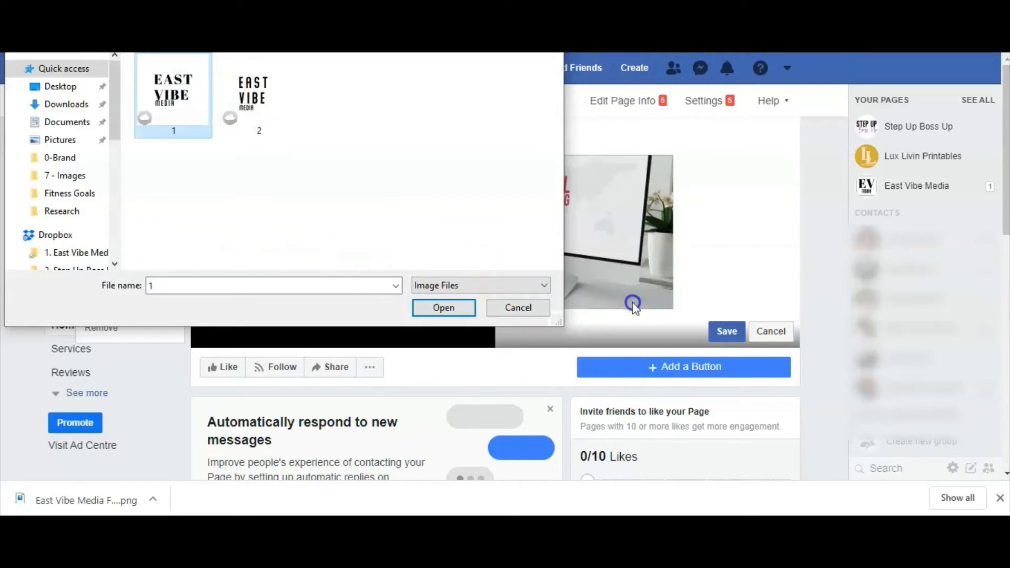
pyautogui.press('Return')
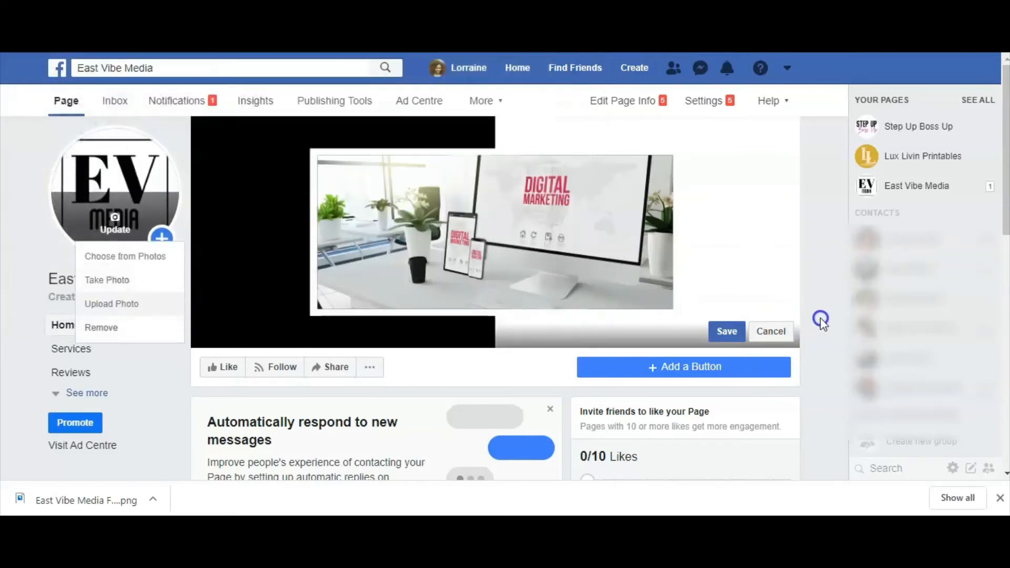
# - Save the new cover photo, then reposition the logo in the crop circle and save it
pyautogui.click(726, 331)
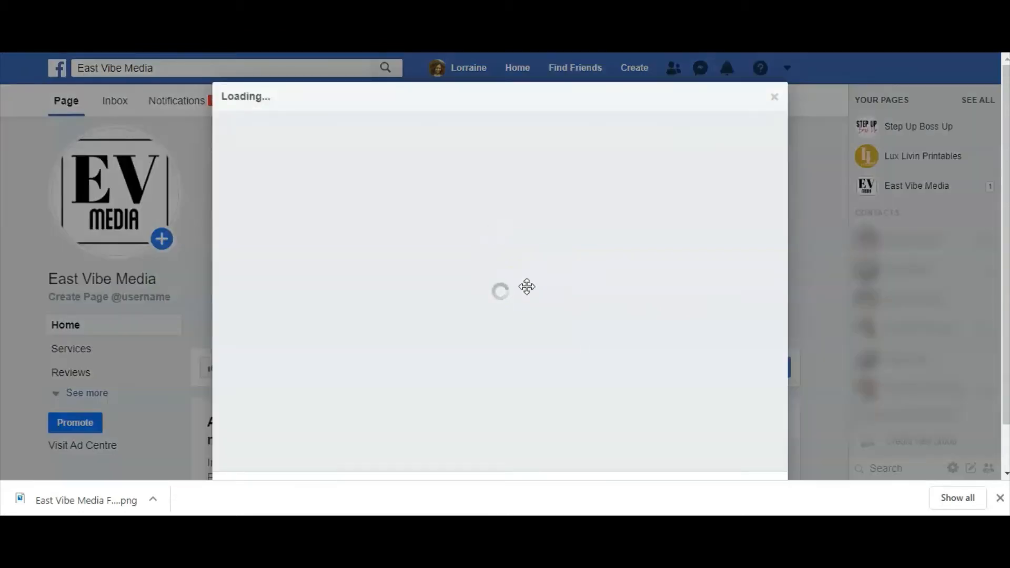
pyautogui.moveTo(527, 287); pyautogui.dragTo(544, 311)
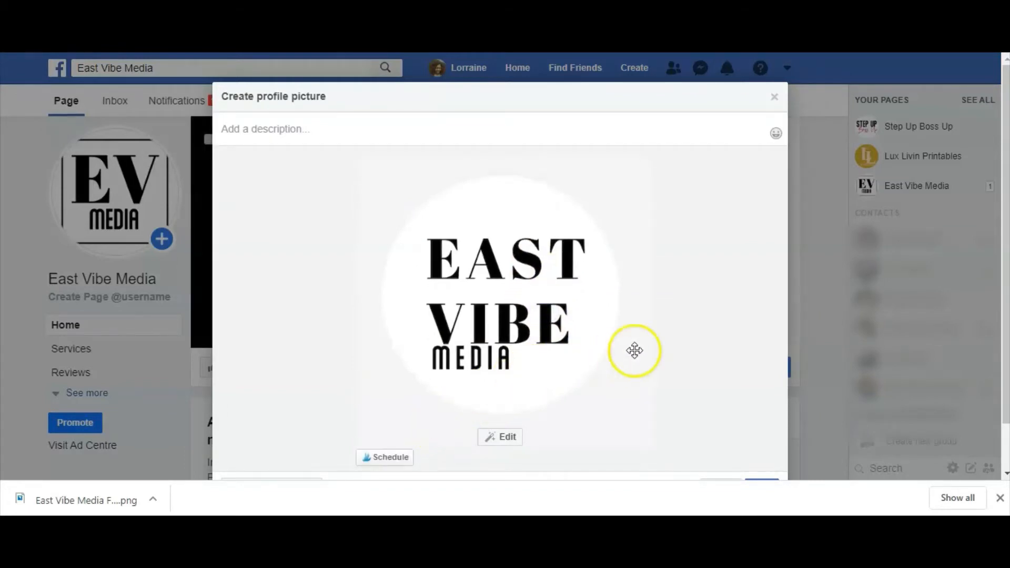
pyautogui.scroll(-1, 816, 355)
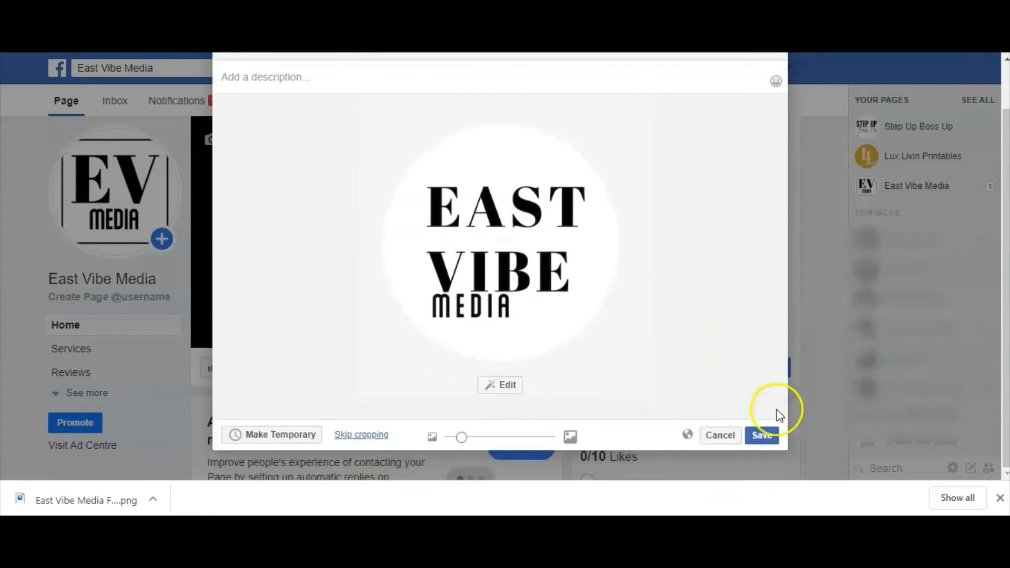
pyautogui.click(770, 434)
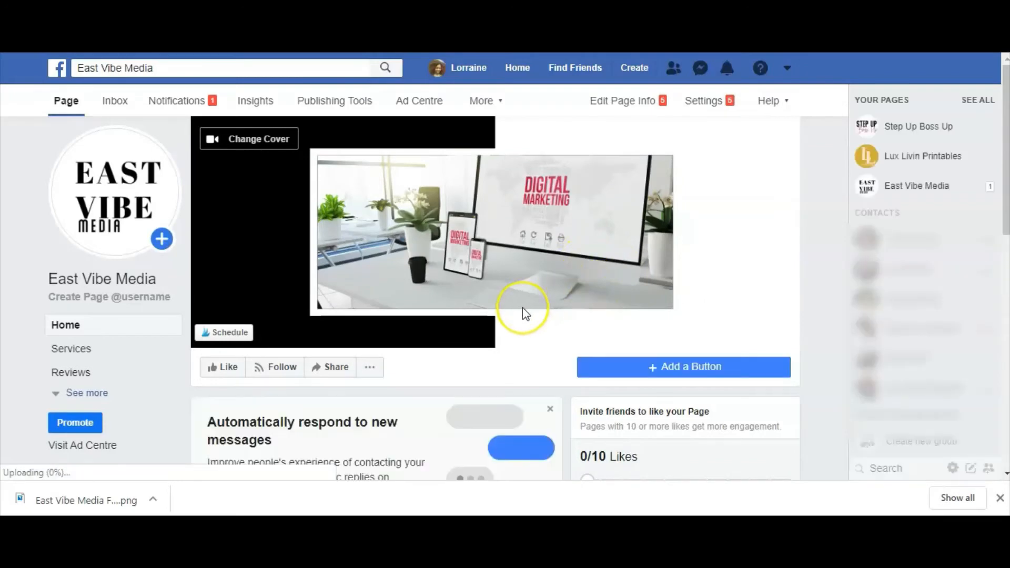
pyautogui.scroll(-3, 524, 310)
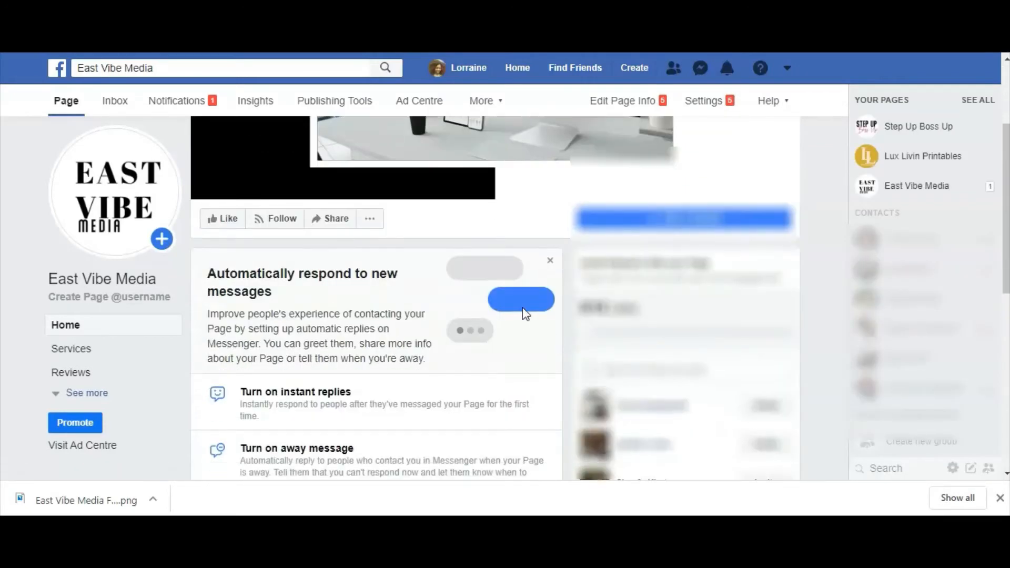
pyautogui.scroll(-5, 524, 312)
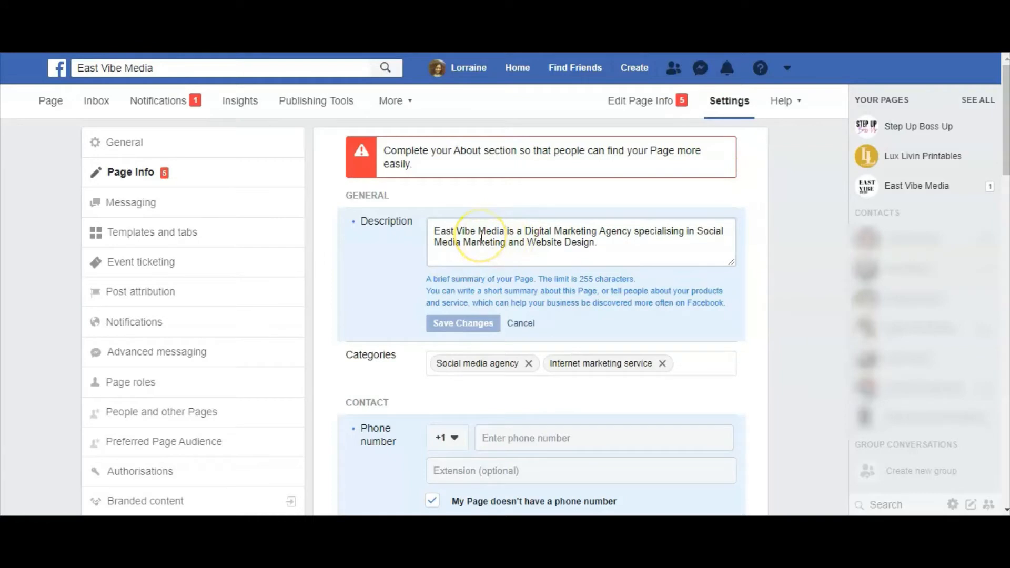
# - Scroll through Page Info's General and Contact sections to review categories, website and email
pyautogui.scroll(-2, 448, 263)
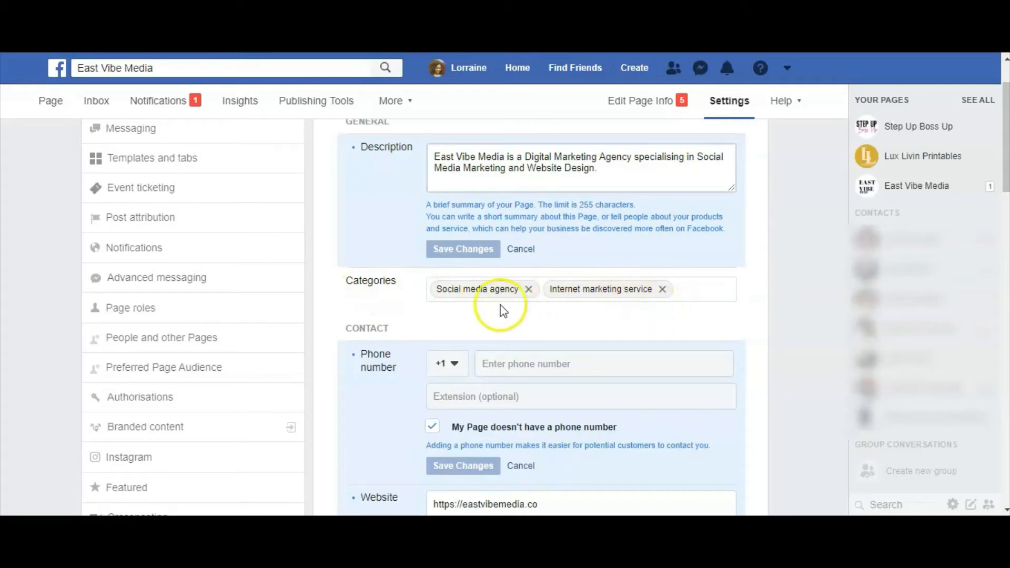
pyautogui.scroll(-1, 410, 311)
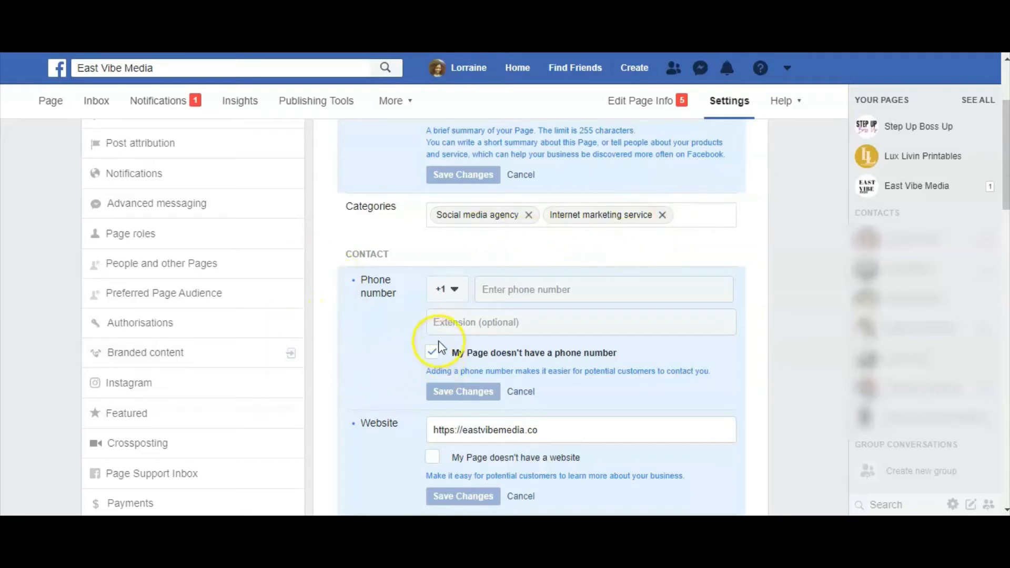
pyautogui.scroll(-1, 512, 311)
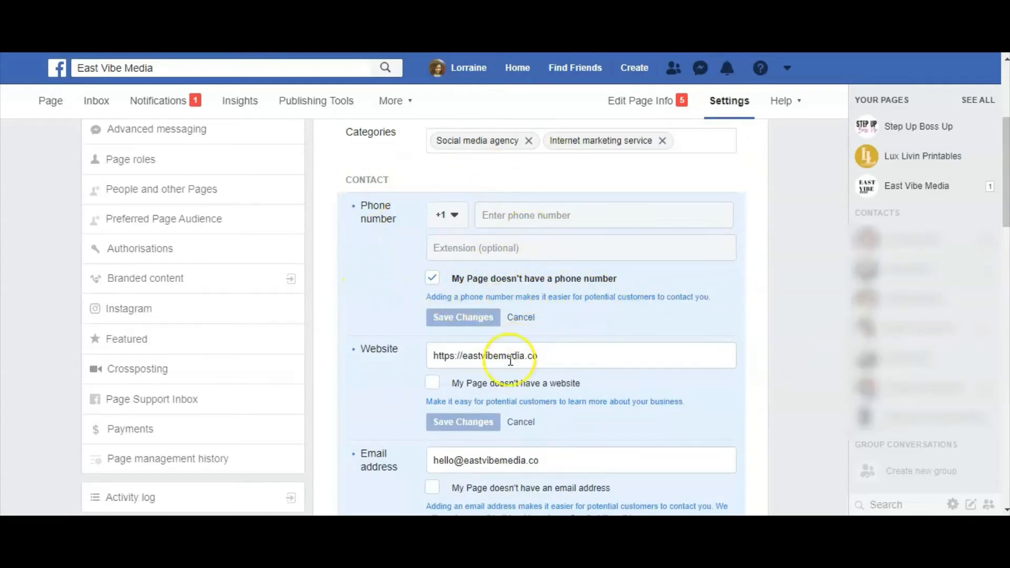
pyautogui.scroll(-1, 500, 361)
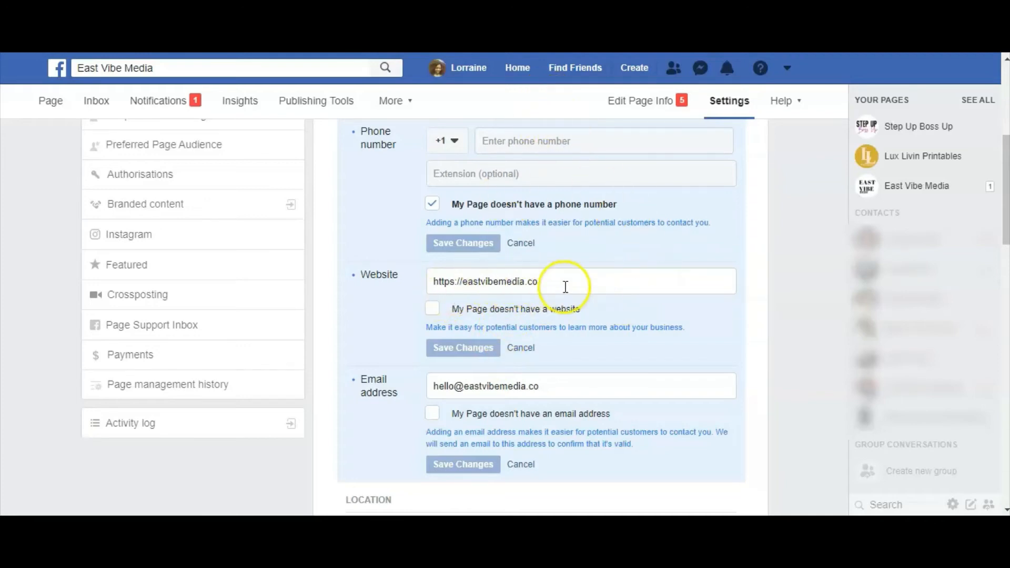
pyautogui.scroll(-1, 510, 371)
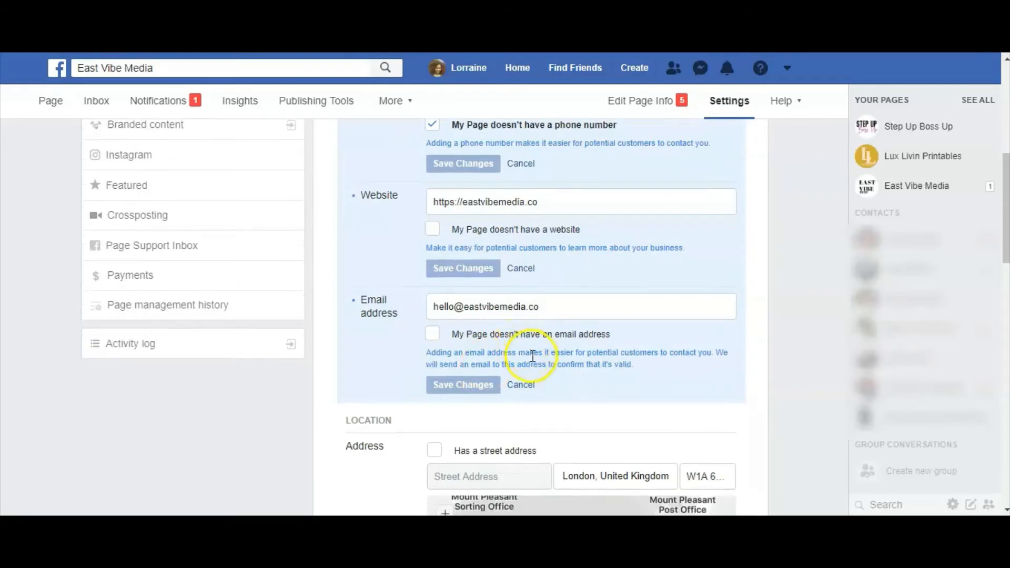
pyautogui.scroll(-3, 533, 356)
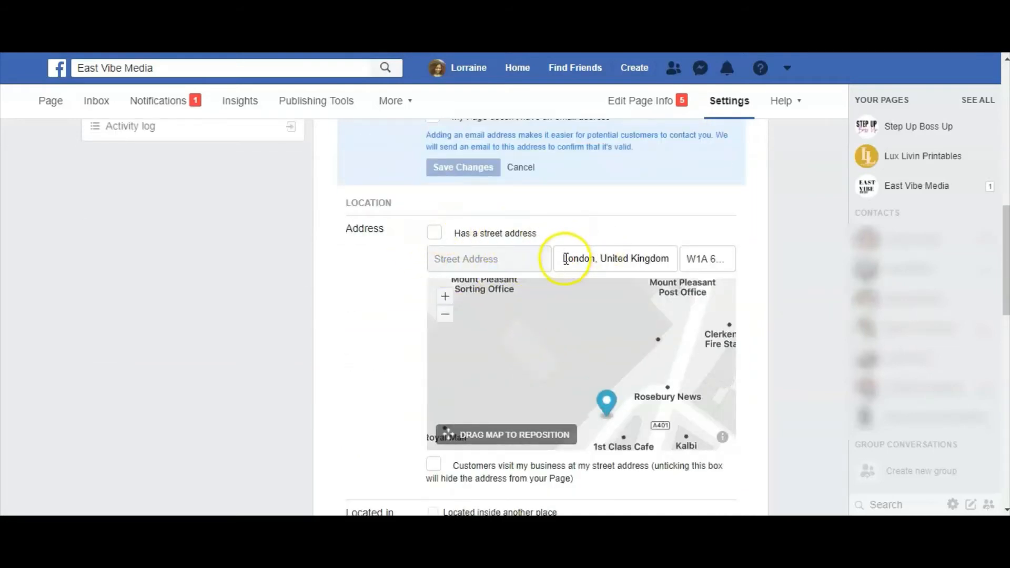
pyautogui.scroll(-1, 654, 295)
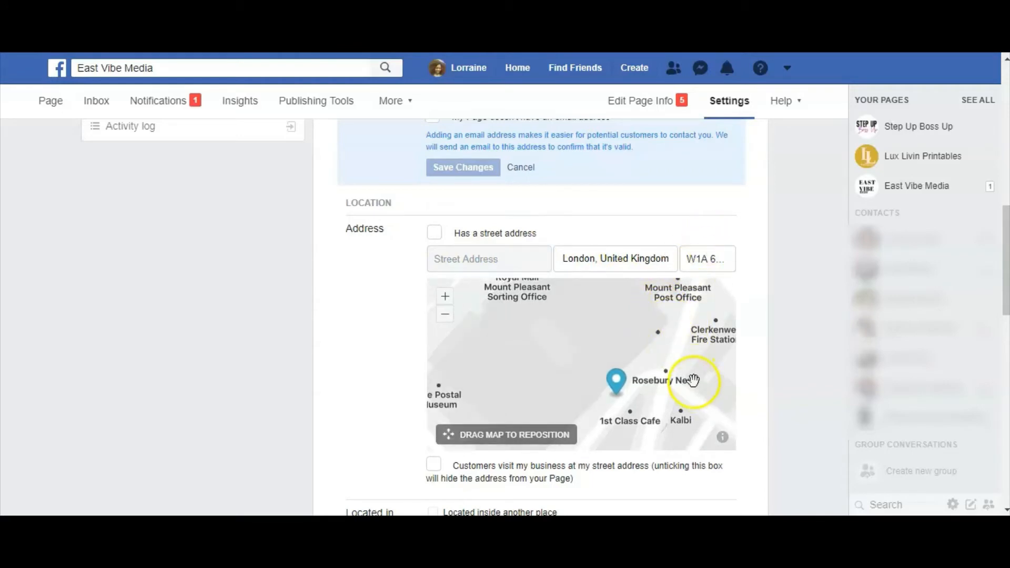
pyautogui.scroll(-4, 790, 395)
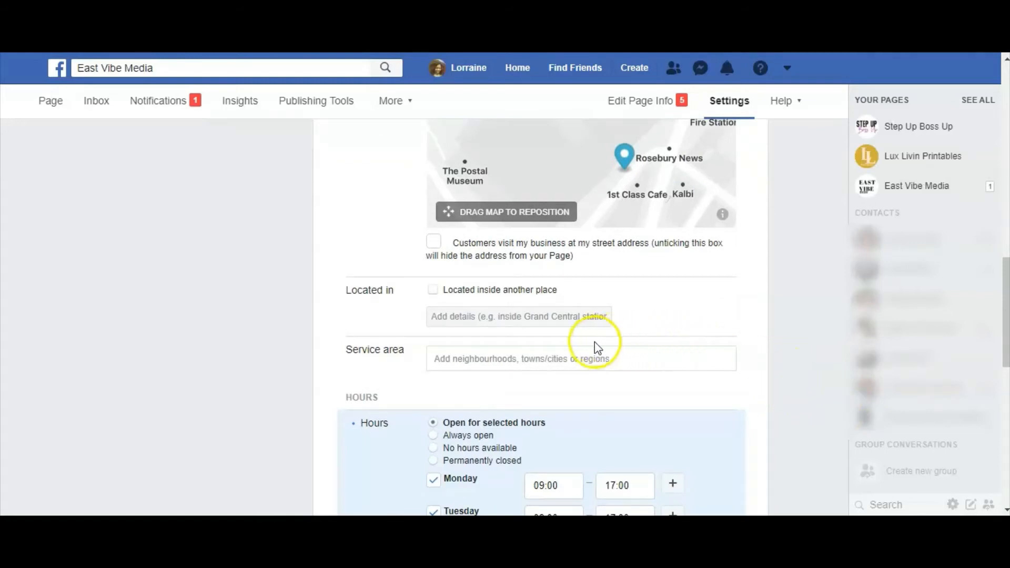
pyautogui.scroll(-4, 597, 347)
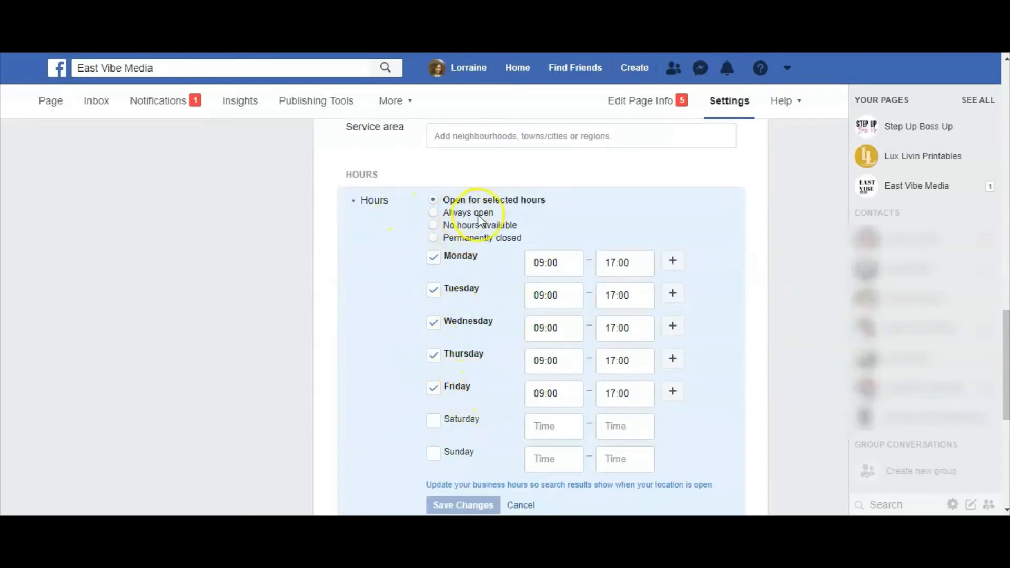
pyautogui.scroll(-6, 490, 300)
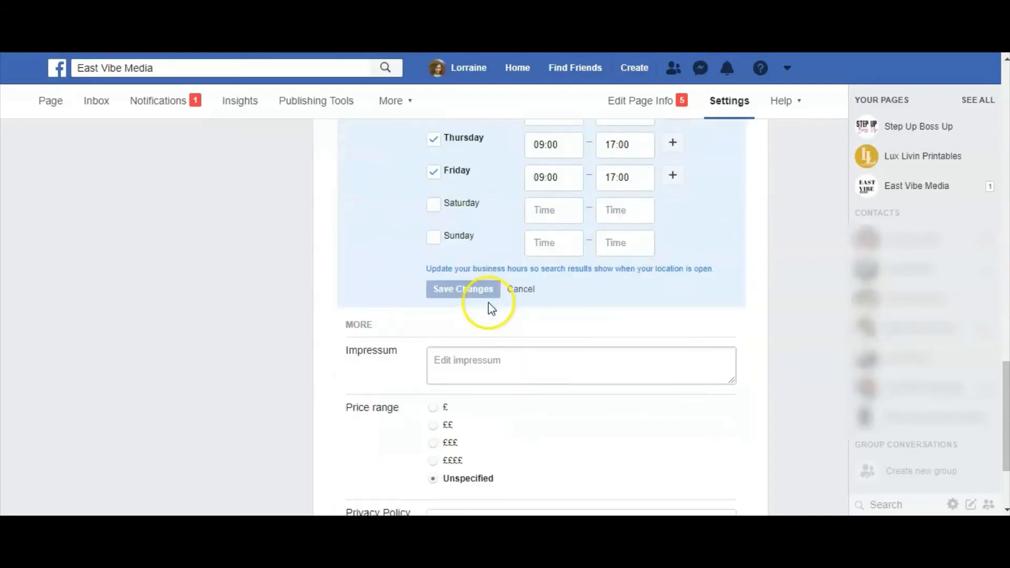
pyautogui.scroll(-1, 527, 298)
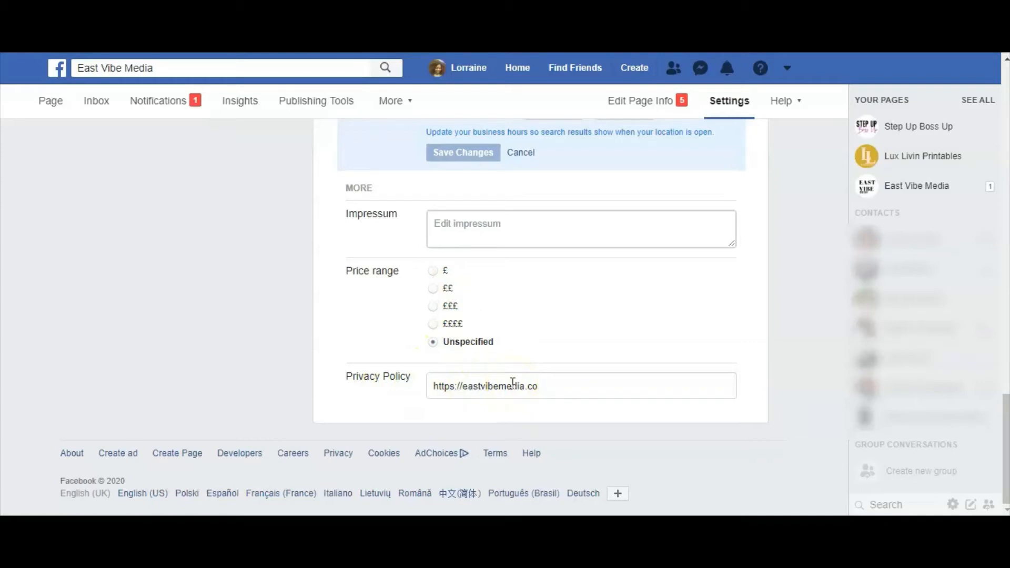
pyautogui.click(582, 391)
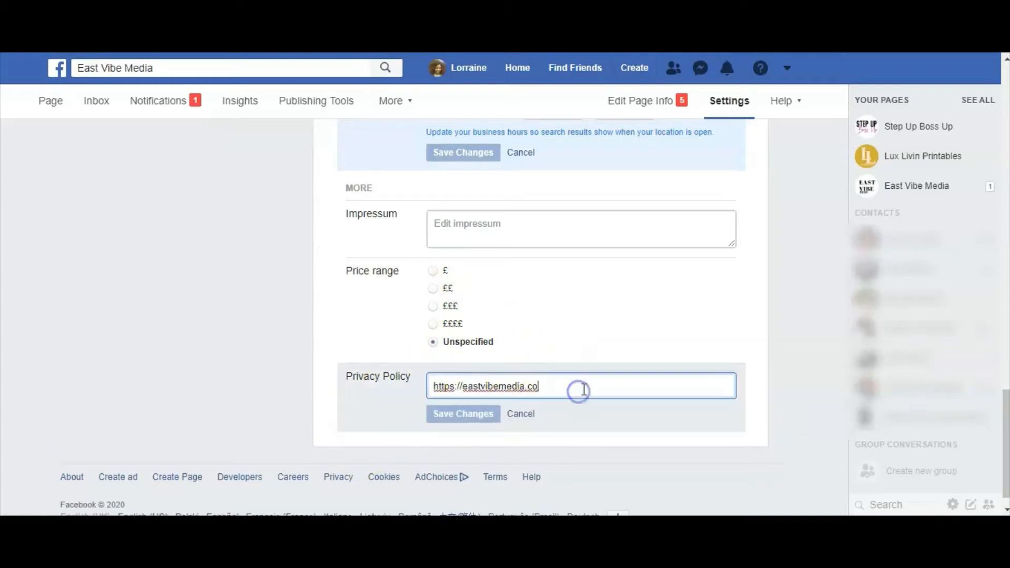
pyautogui.write('/privacy-policy')
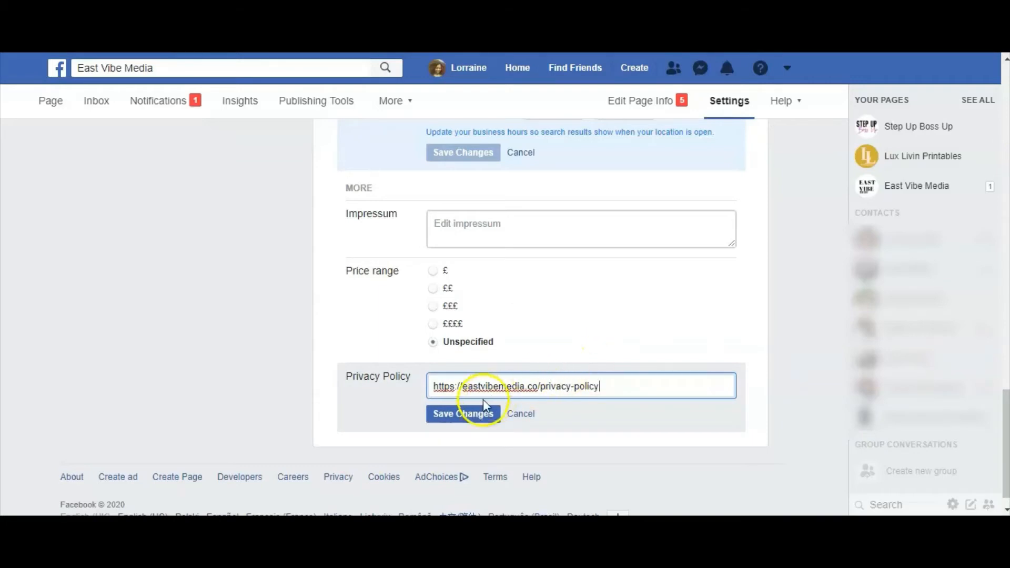
pyautogui.click(476, 417)
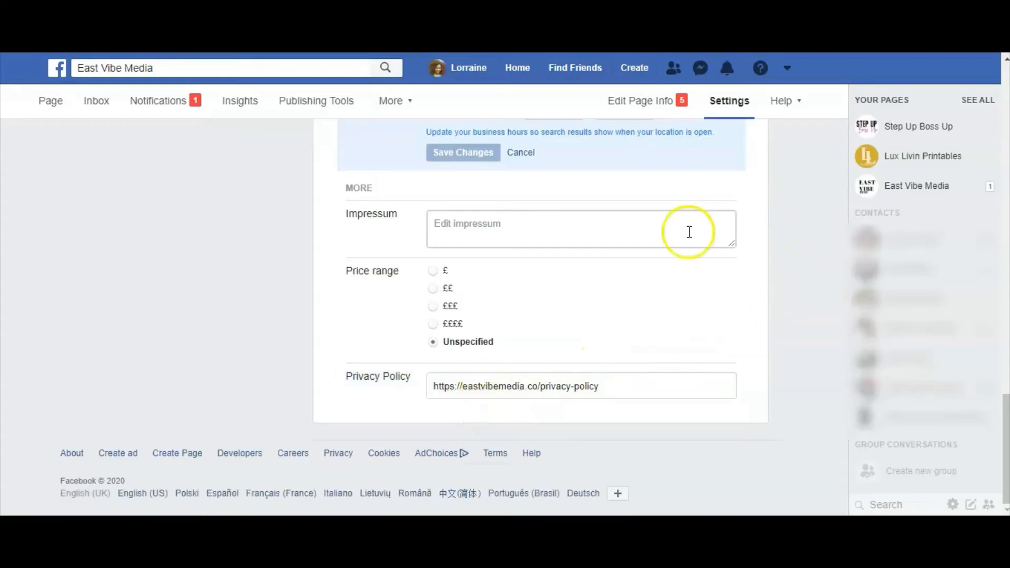
pyautogui.scroll(8, 753, 284)
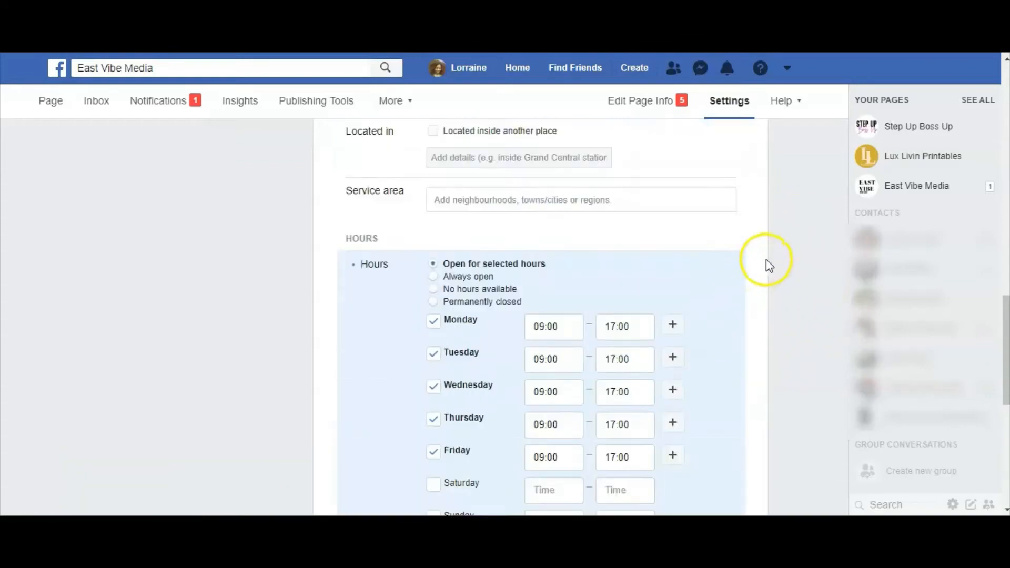
pyautogui.scroll(10, 766, 259)
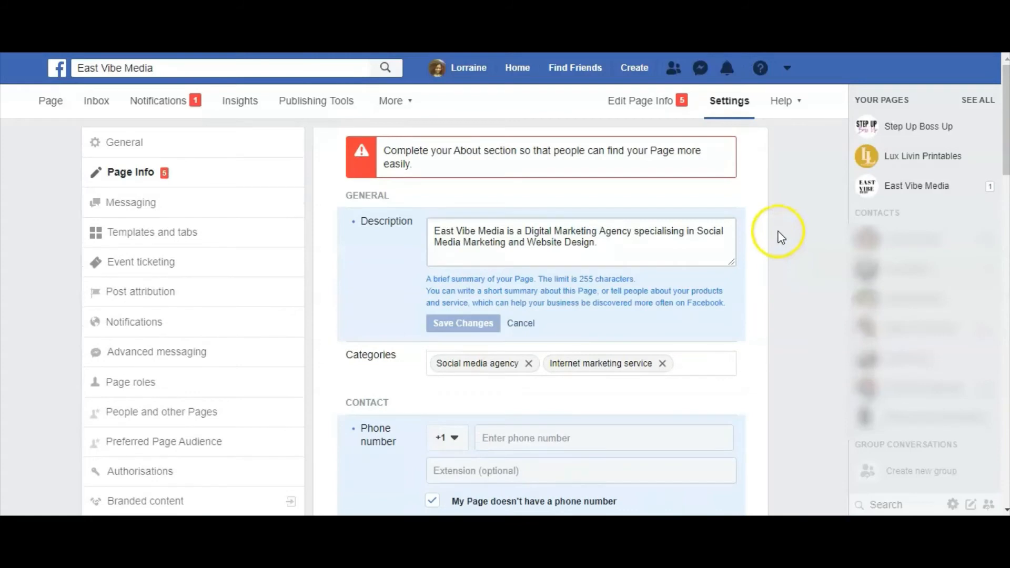
# - Reopen Page Info from the settings menu, review it, then switch to the General settings page
pyautogui.click(657, 111)
pyautogui.moveTo(656, 109); pyautogui.dragTo(297, 167)
pyautogui.click(151, 172)
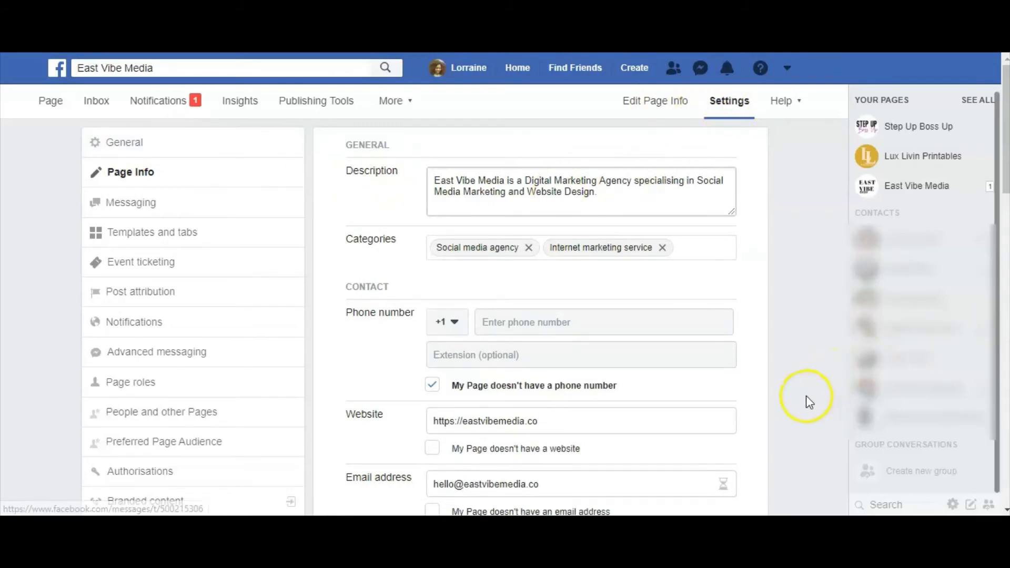
pyautogui.scroll(-12, 804, 400)
pyautogui.scroll(-5, 805, 403)
pyautogui.scroll(15, 779, 373)
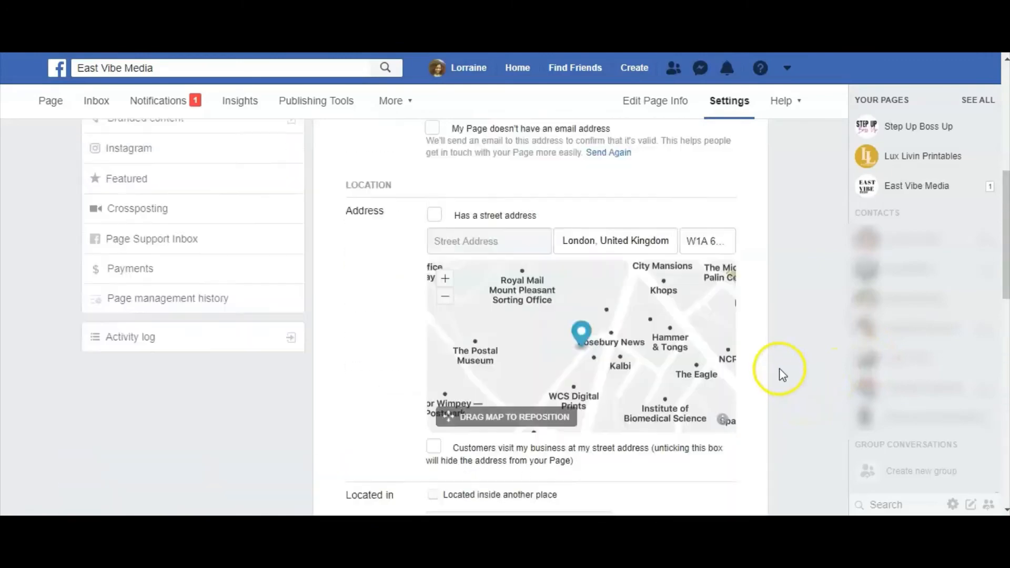
pyautogui.click(137, 145)
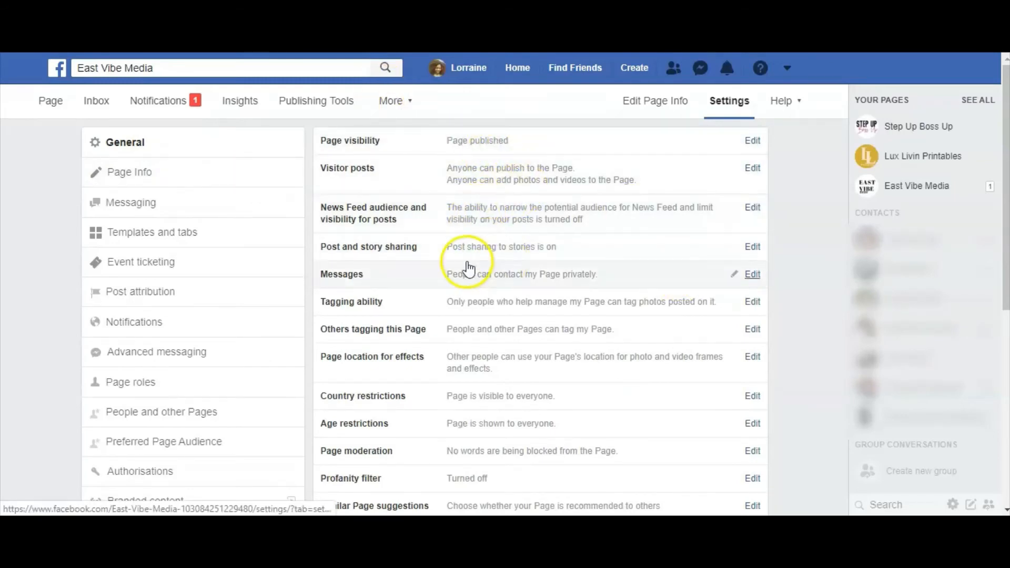
pyautogui.scroll(-1, 487, 298)
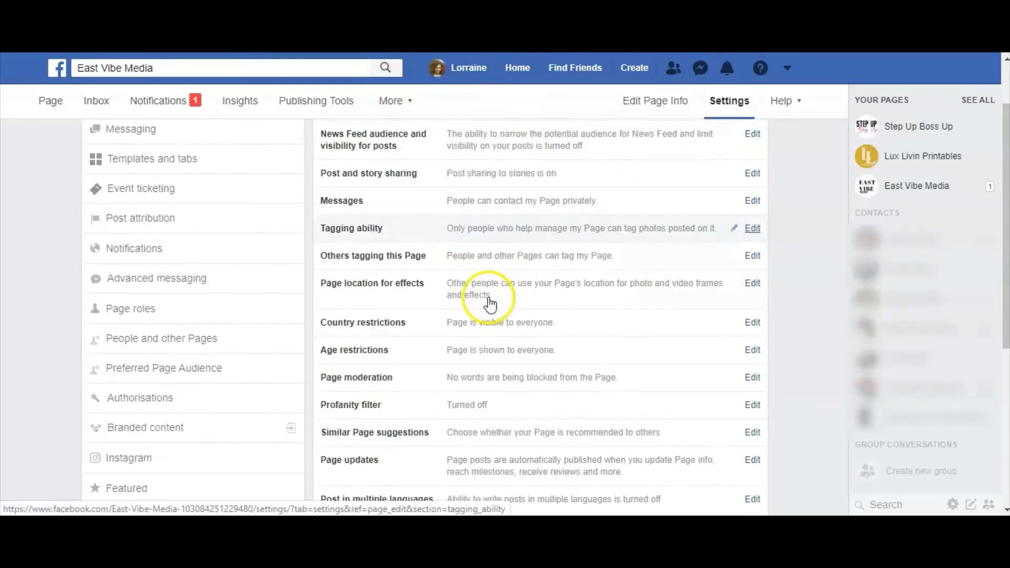
pyautogui.scroll(-1, 489, 304)
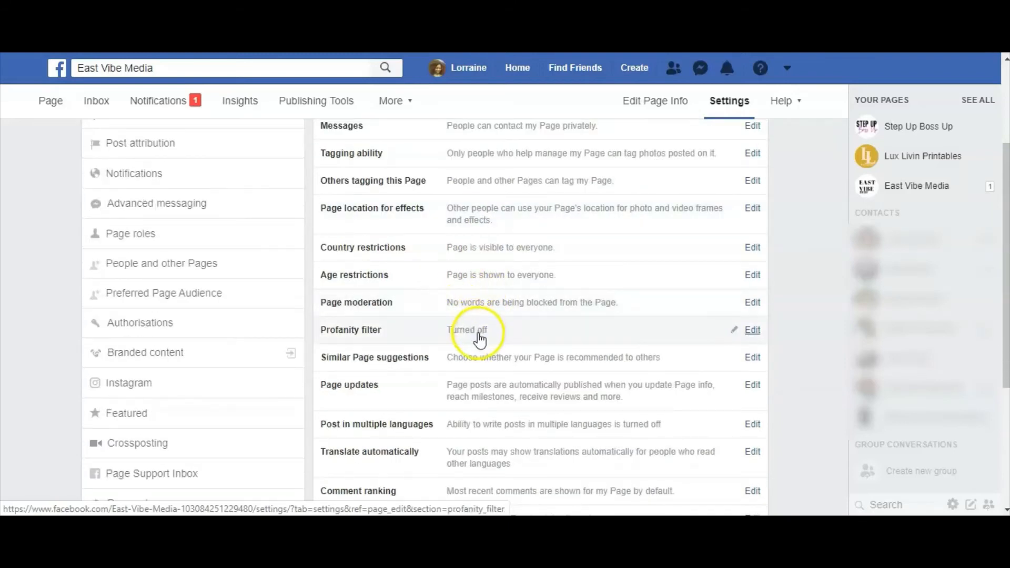
pyautogui.scroll(-1, 424, 382)
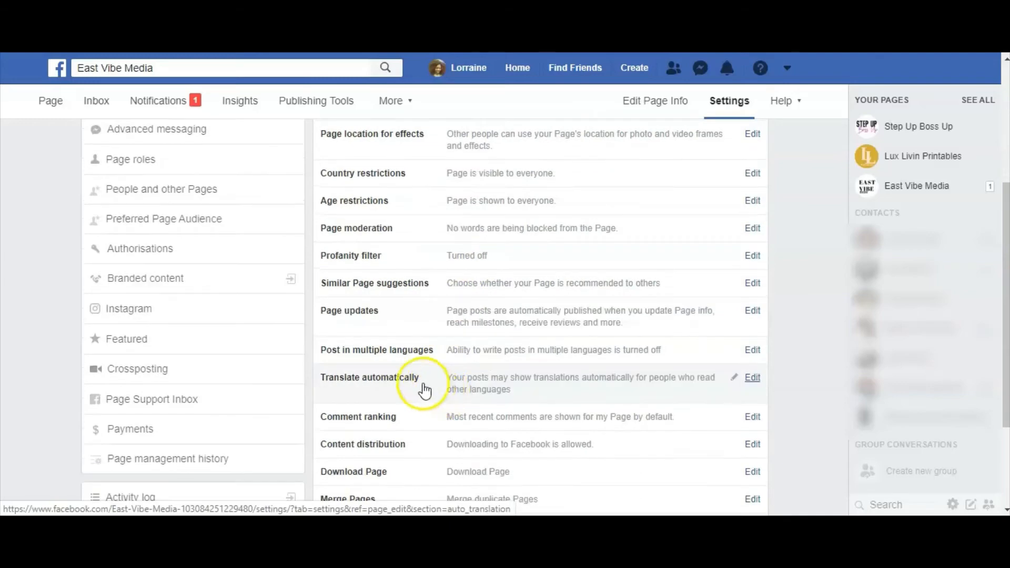
pyautogui.scroll(-1, 437, 431)
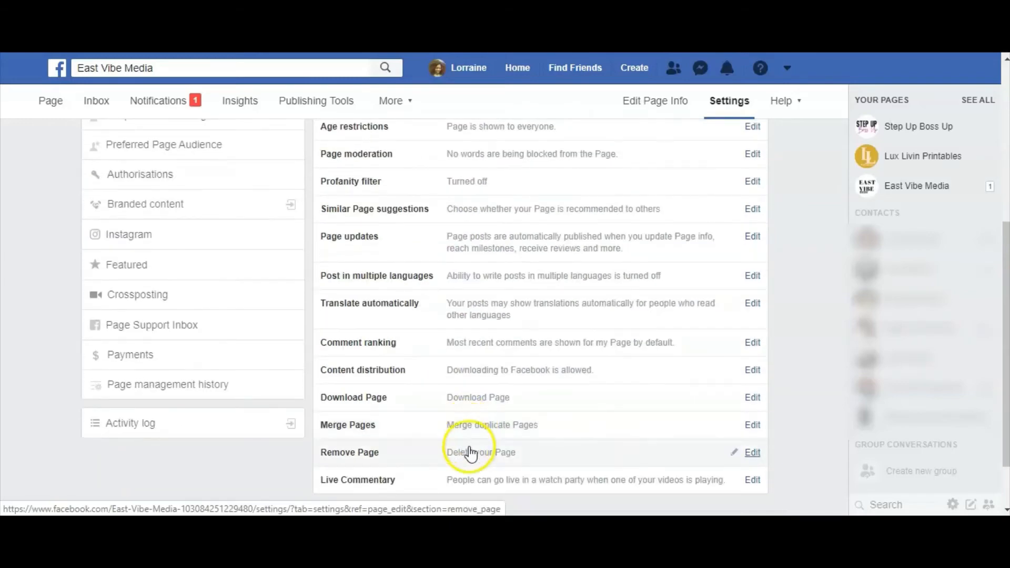
pyautogui.scroll(-1, 468, 456)
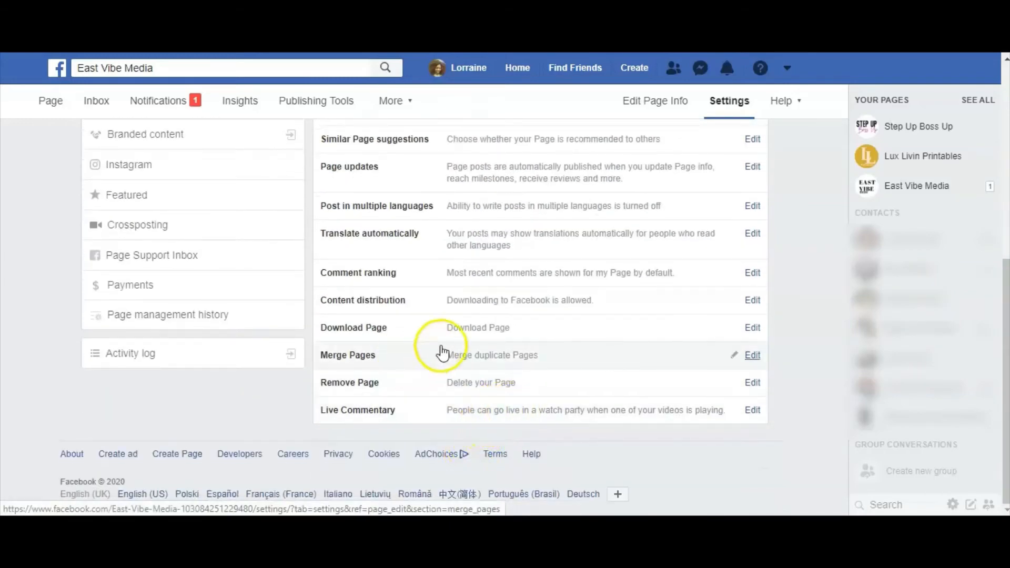
pyautogui.scroll(5, 448, 343)
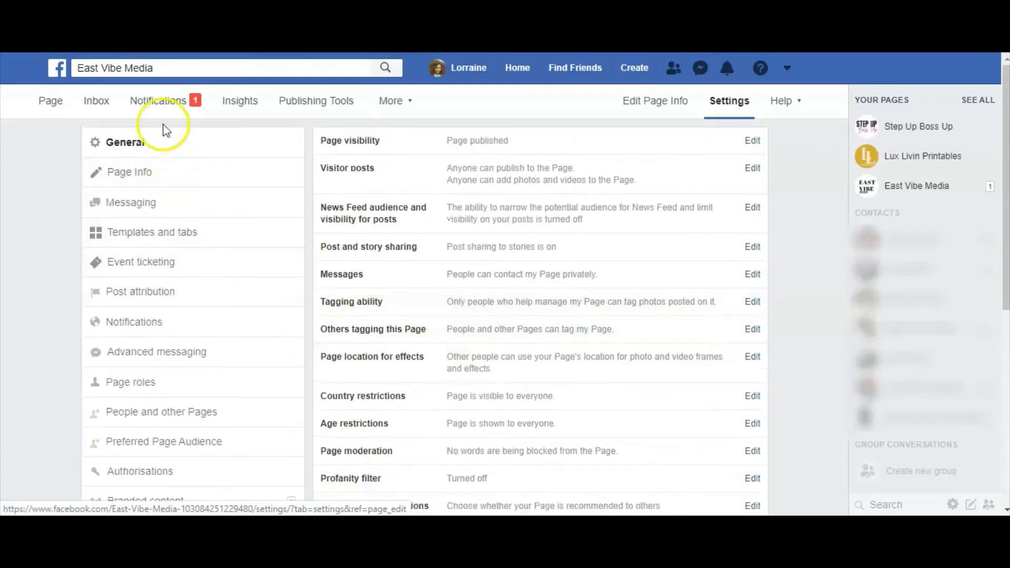
# - In Templates and tabs, keep Services first after Home and move Offers right after it
pyautogui.click(148, 237)
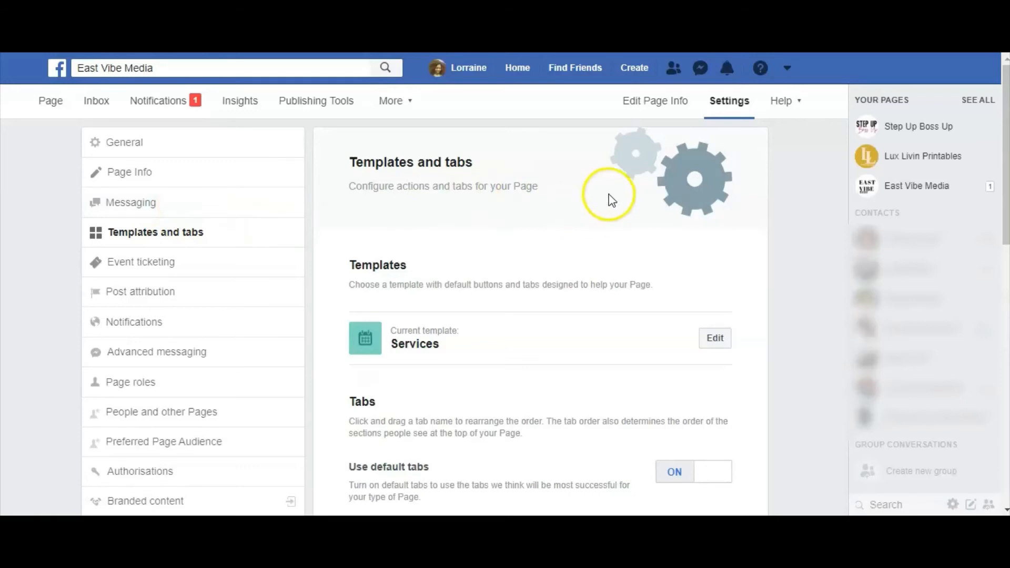
pyautogui.scroll(-3, 610, 199)
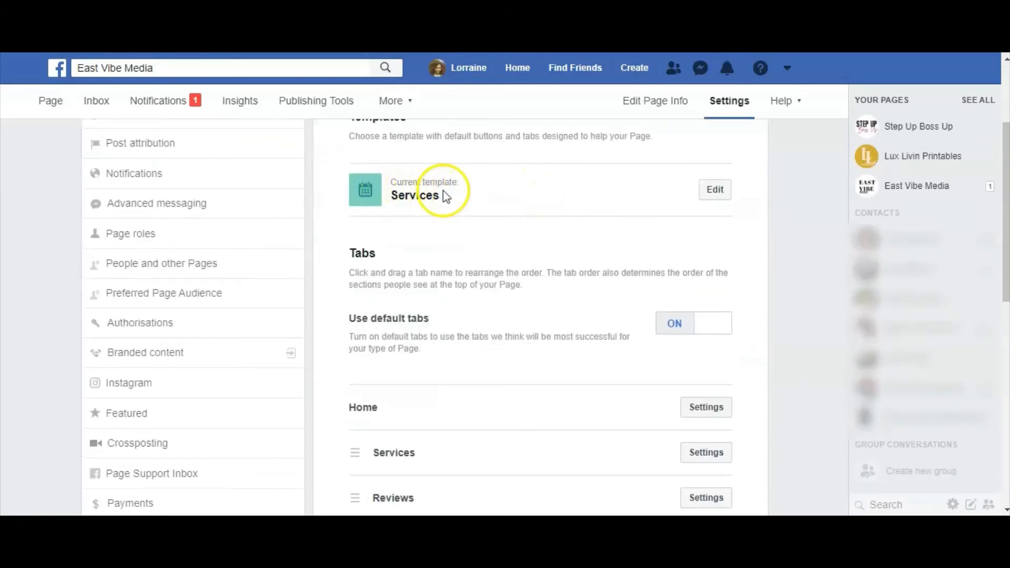
pyautogui.scroll(-5, 489, 295)
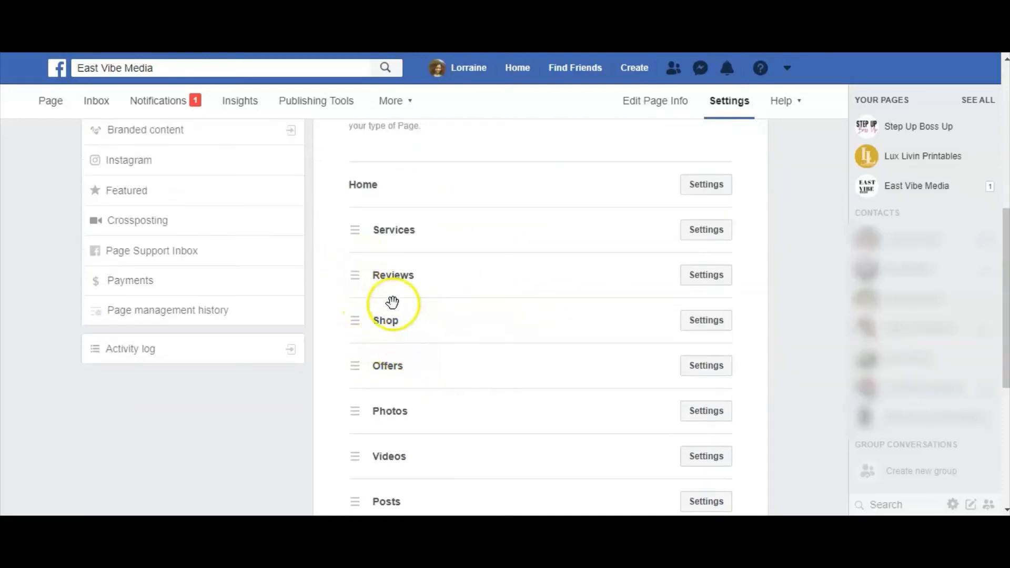
pyautogui.moveTo(362, 232)
pyautogui.mouseDown()
pyautogui.moveTo(356, 309)
pyautogui.moveTo(359, 227)
pyautogui.mouseUp()
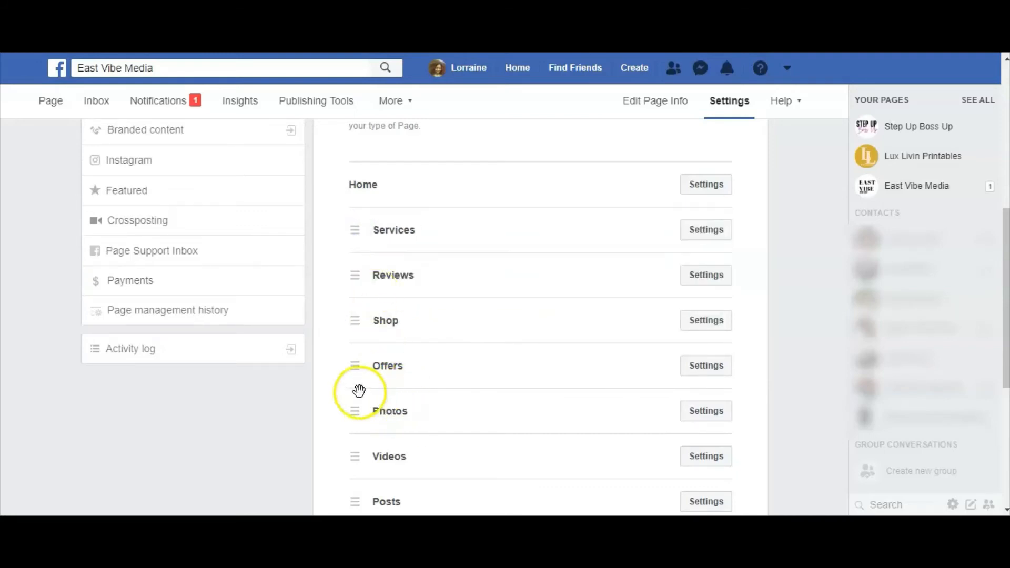
pyautogui.moveTo(350, 371); pyautogui.dragTo(350, 272)
# - Move the About tab to just after Shop and return to the Page
pyautogui.scroll(-3, 456, 452)
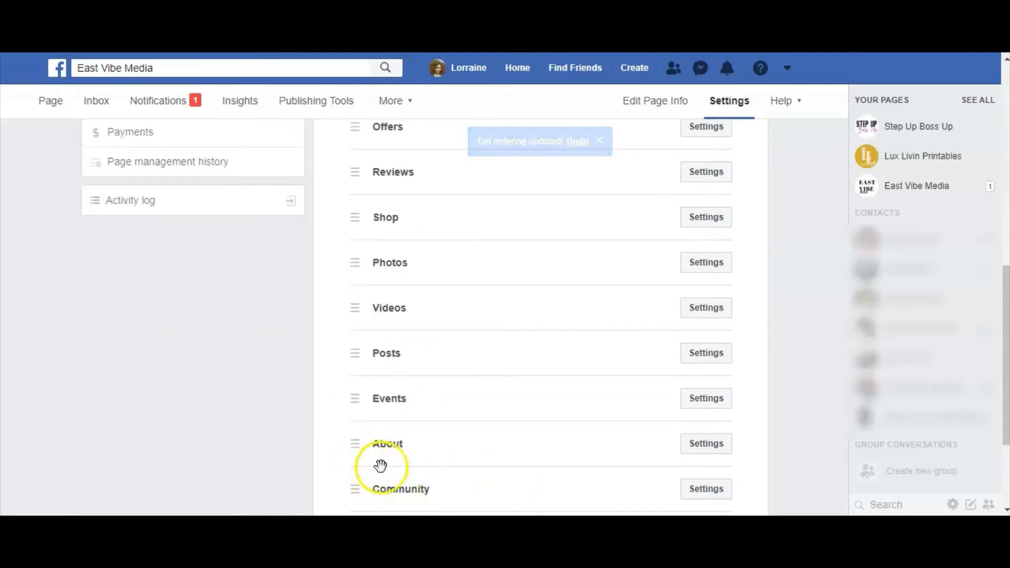
pyautogui.scroll(-2, 377, 466)
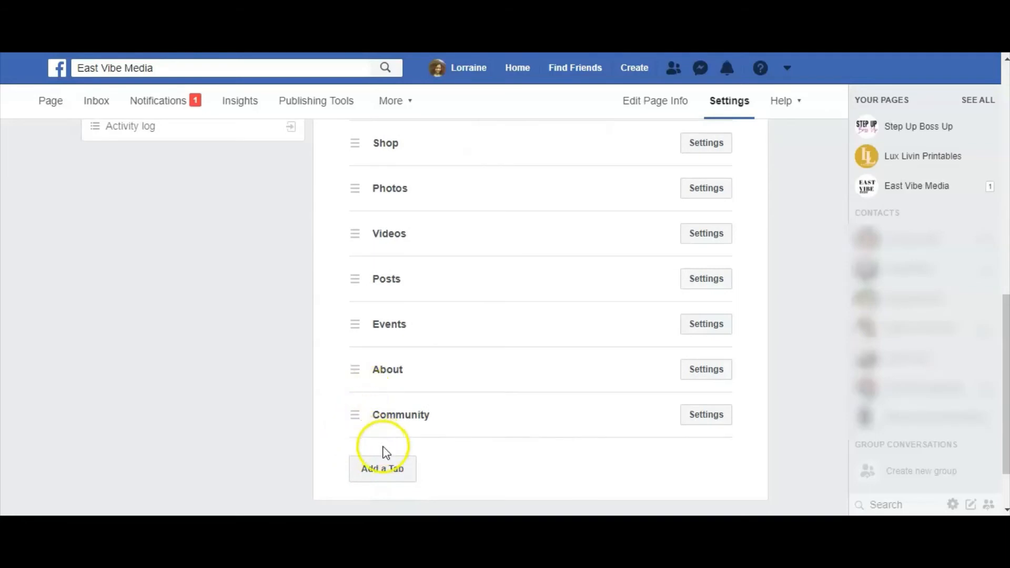
pyautogui.scroll(2, 383, 451)
pyautogui.moveTo(351, 448); pyautogui.dragTo(349, 260)
pyautogui.scroll(6, 521, 304)
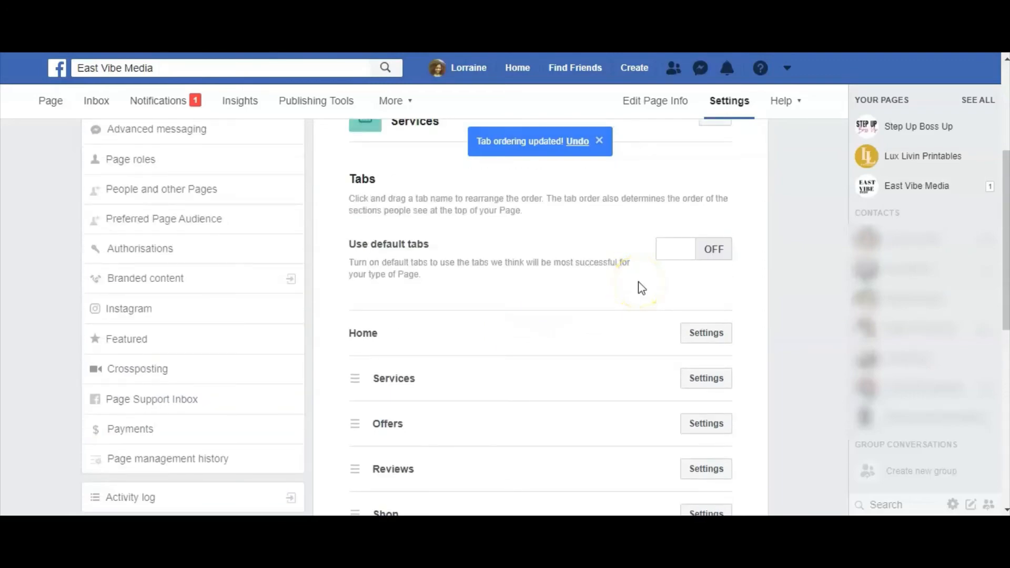
pyautogui.scroll(5, 641, 287)
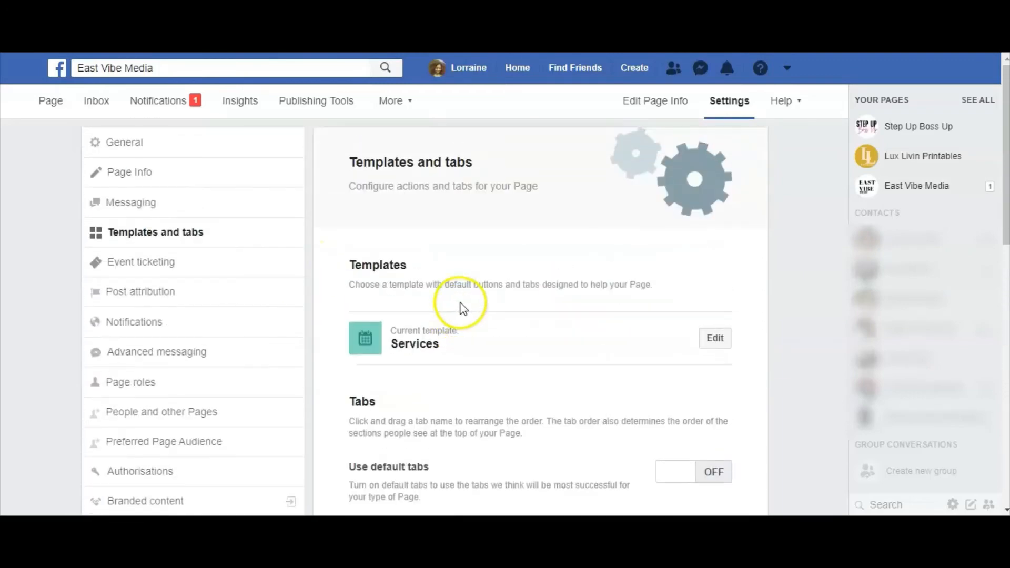
pyautogui.scroll(-10, 461, 305)
pyautogui.scroll(10, 460, 304)
pyautogui.click(53, 109)
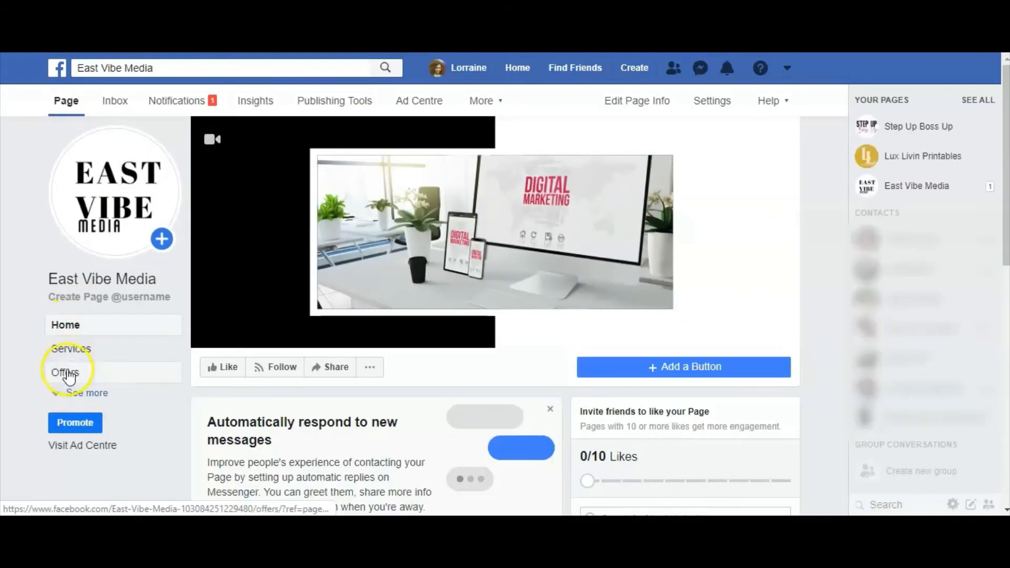
# - Expand the Page's tab list to show Home, Services, Offers, Reviews, Shop, About and the rest
pyautogui.click(57, 392)
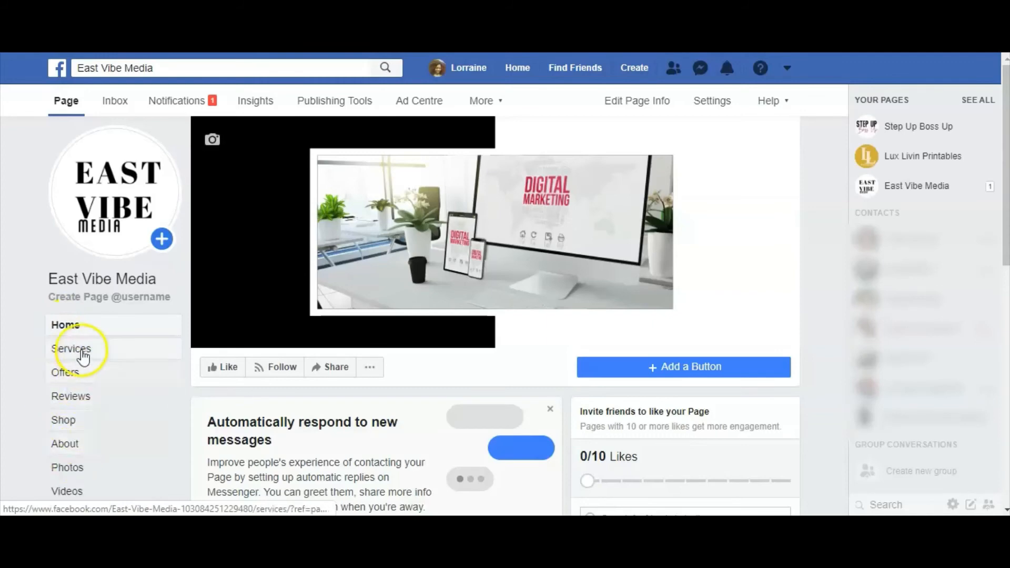
pyautogui.scroll(-1, 89, 477)
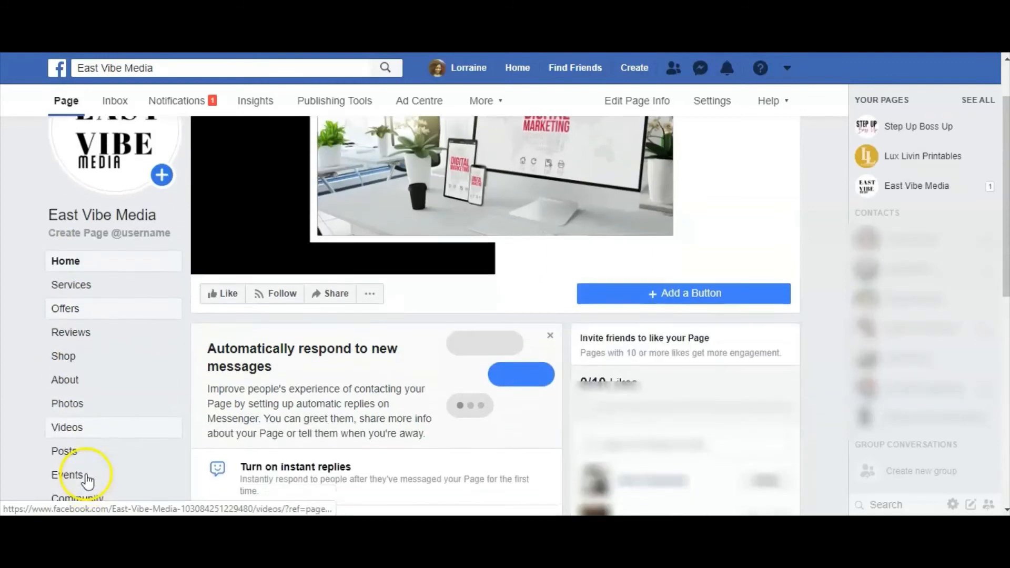
pyautogui.scroll(-1, 87, 482)
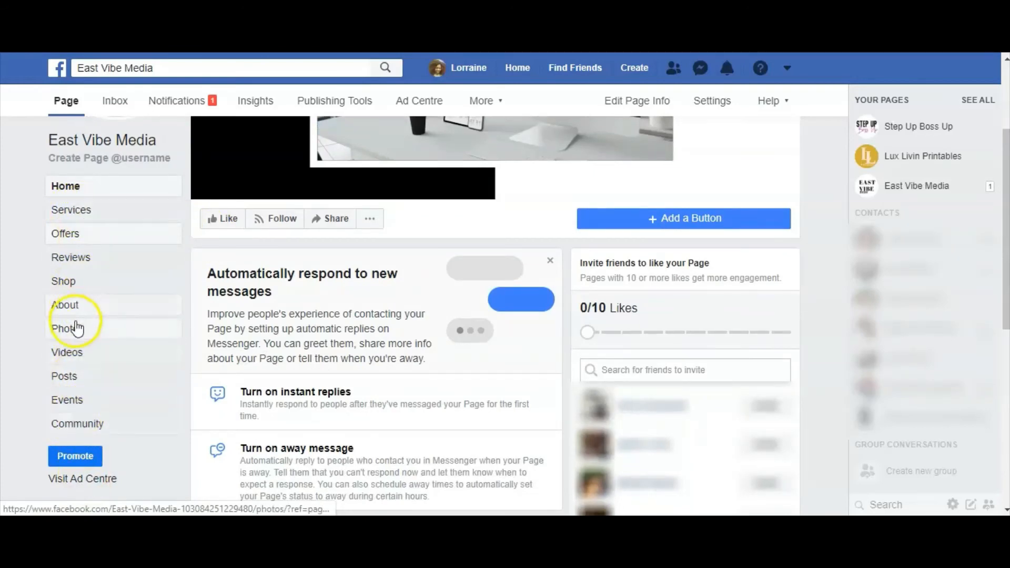
pyautogui.scroll(2, 77, 328)
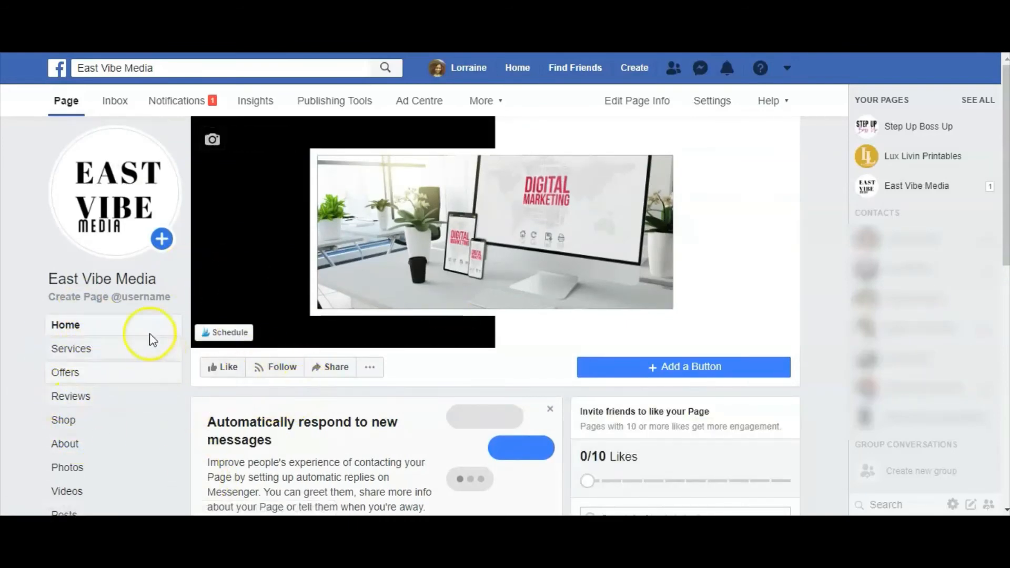
# - Create the Page username eastvibemedia and dismiss the confirmation
pyautogui.click(121, 299)
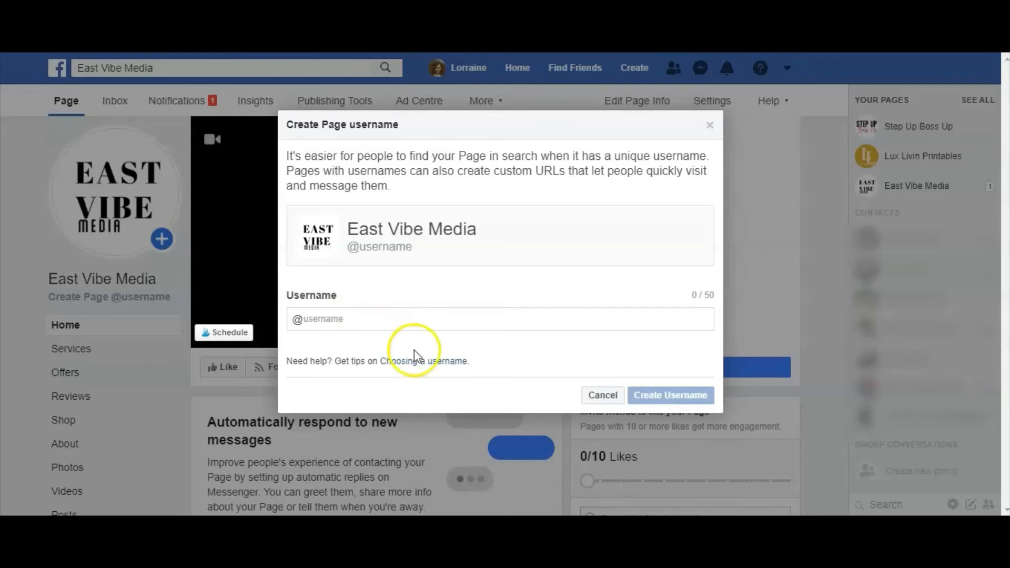
pyautogui.click(308, 318)
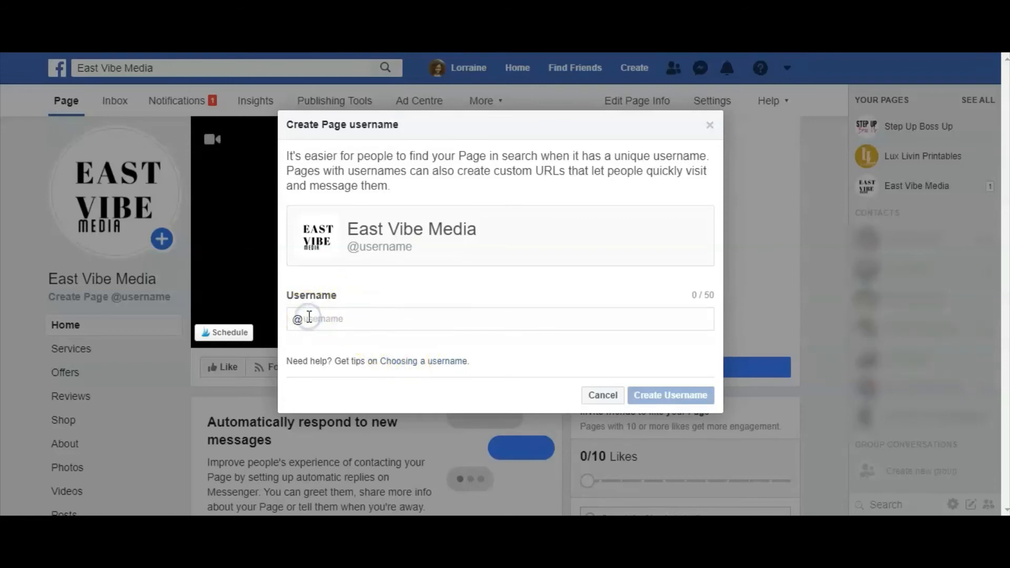
pyautogui.write('eas')
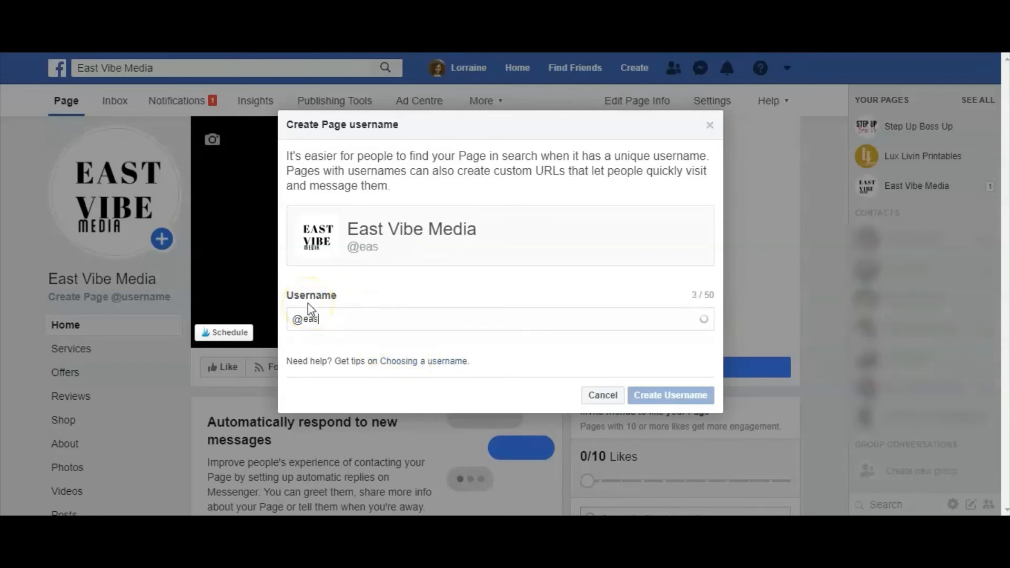
pyautogui.write('tvibemedia')
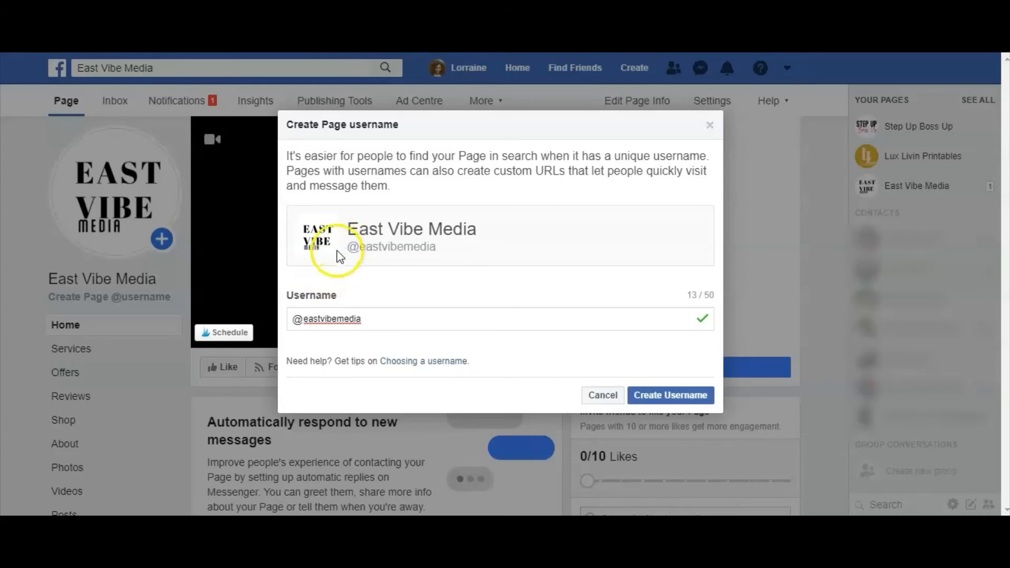
pyautogui.click(671, 397)
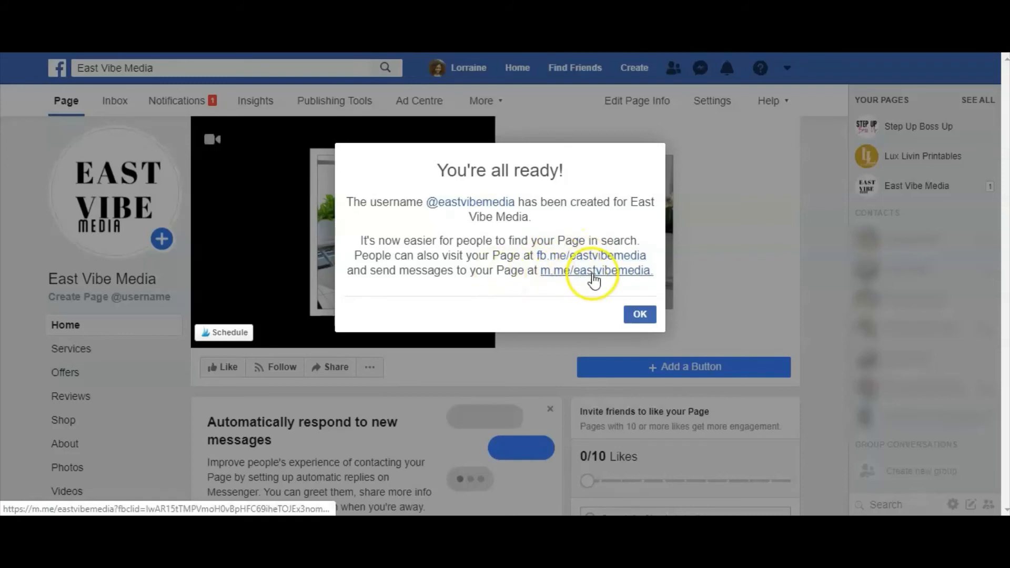
pyautogui.click(641, 315)
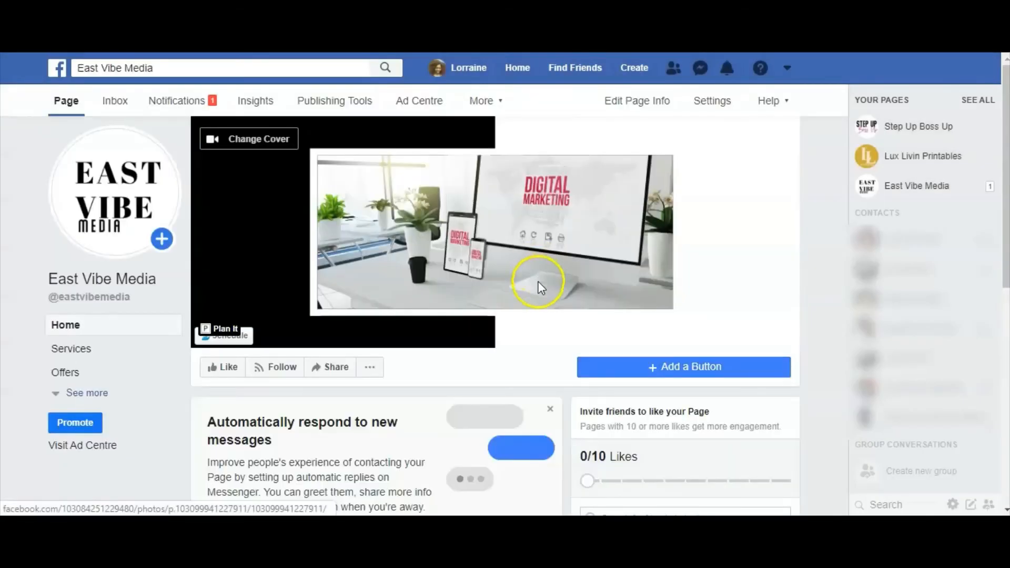
pyautogui.scroll(-1, 536, 334)
pyautogui.scroll(-5, 539, 332)
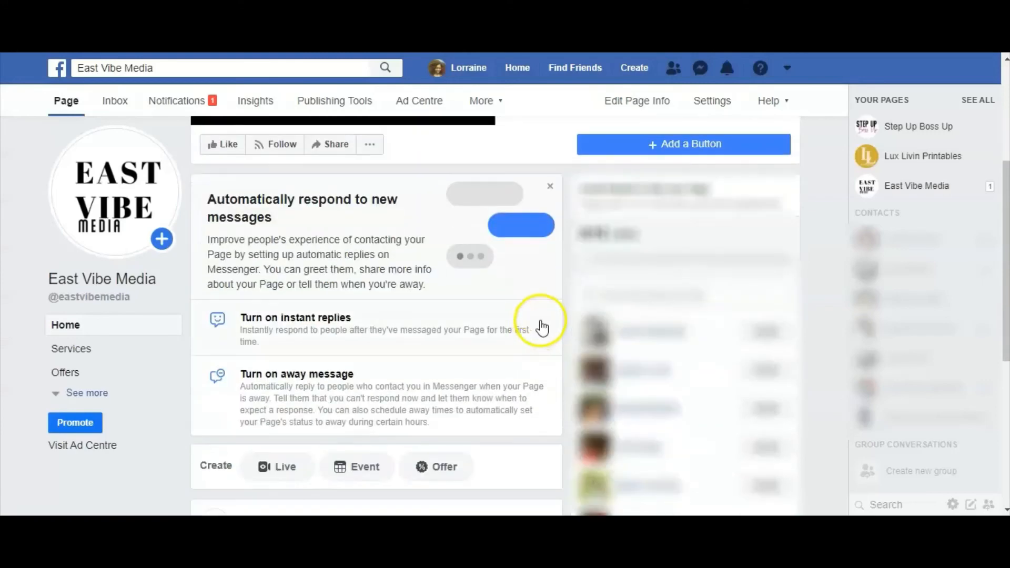
pyautogui.scroll(6, 544, 327)
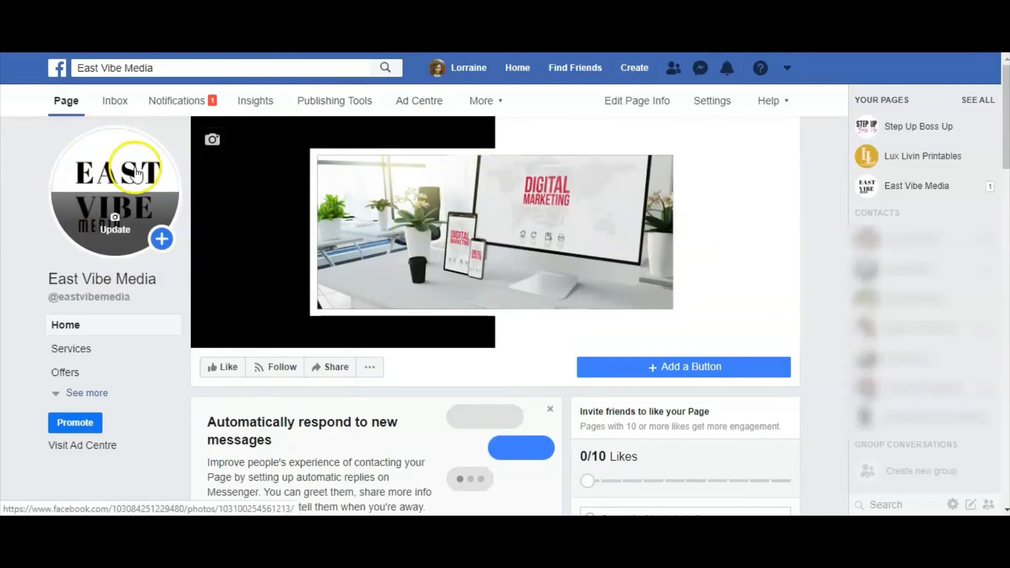
pyautogui.scroll(-4, 726, 363)
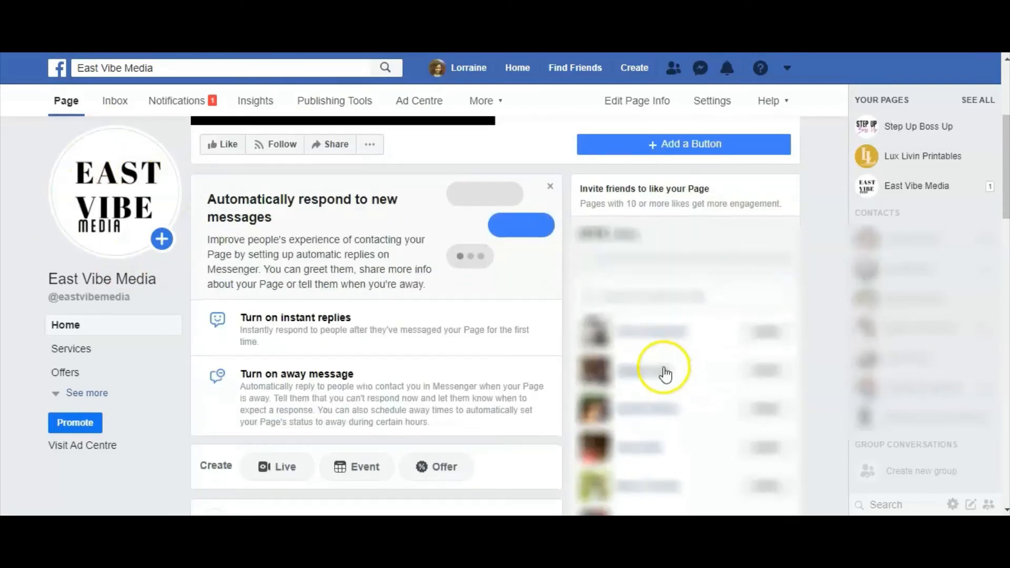
pyautogui.scroll(4, 679, 348)
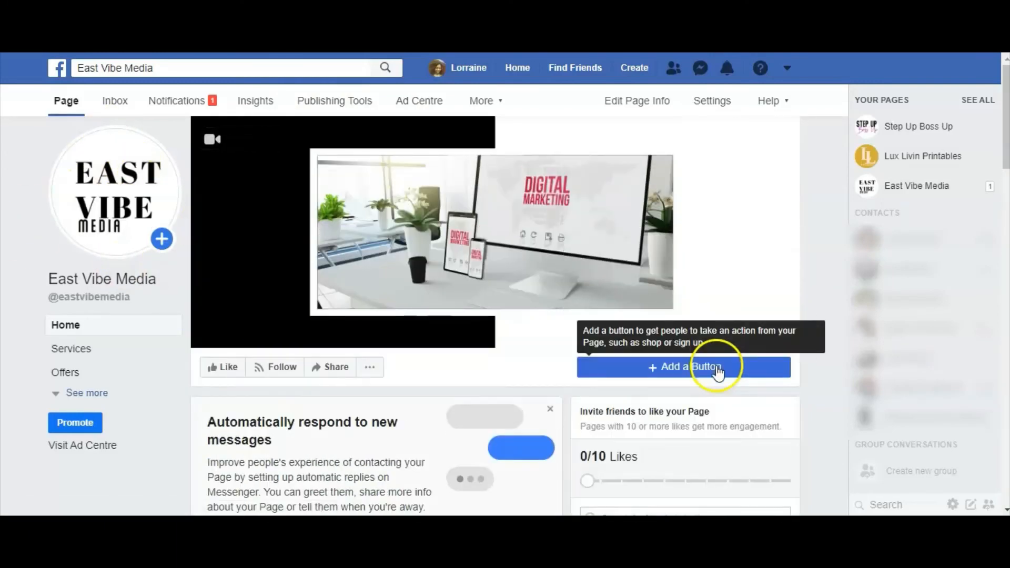
# - Browse the action button categories, pick Contact Us, and continue to Step 2
pyautogui.click(718, 367)
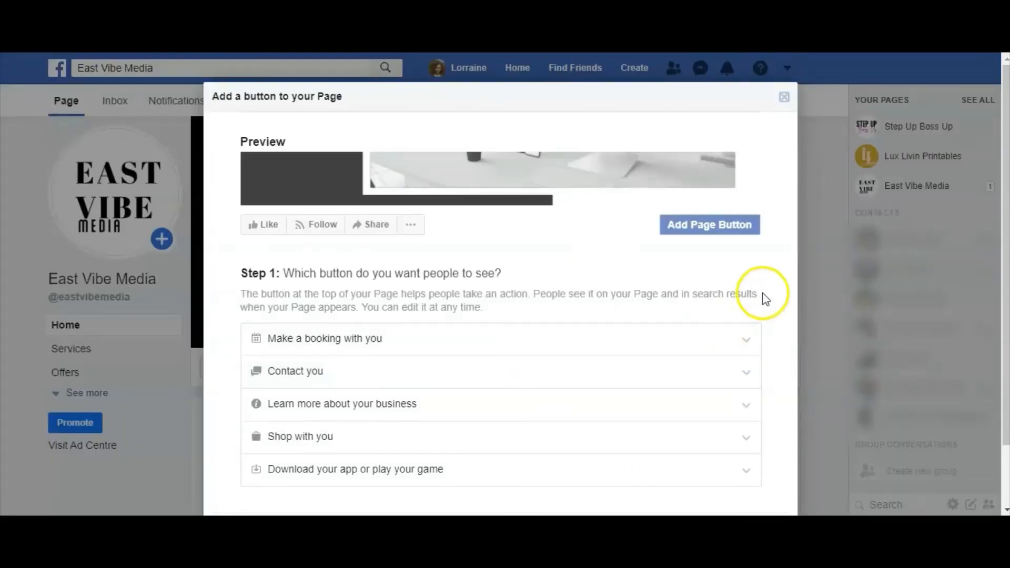
pyautogui.scroll(-2, 762, 293)
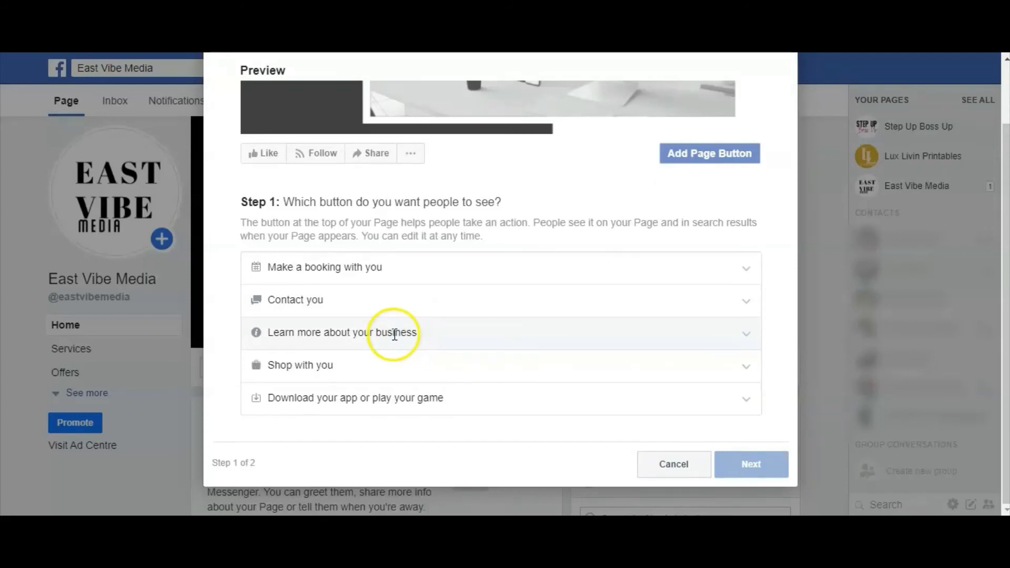
pyautogui.click(749, 335)
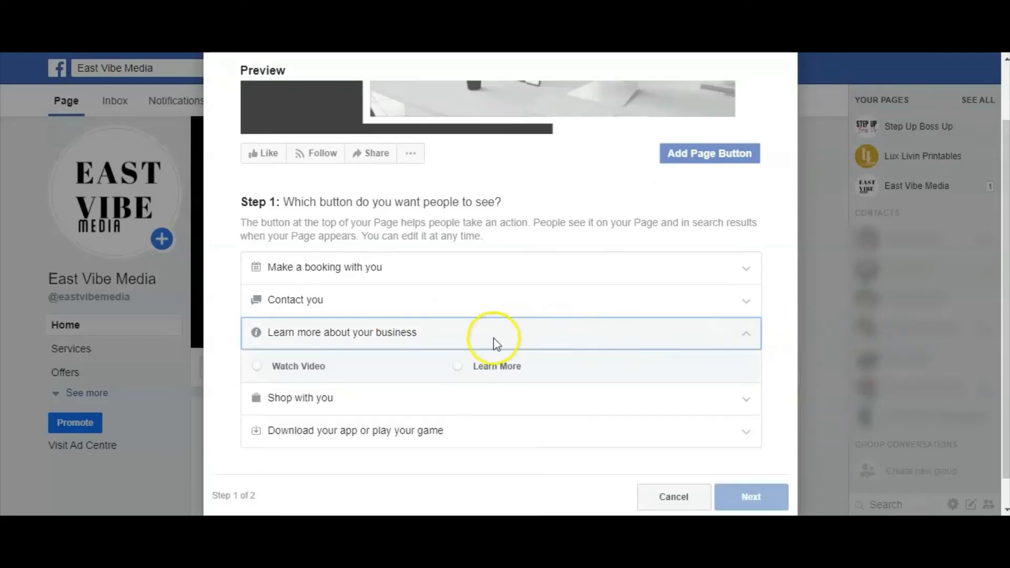
pyautogui.click(463, 366)
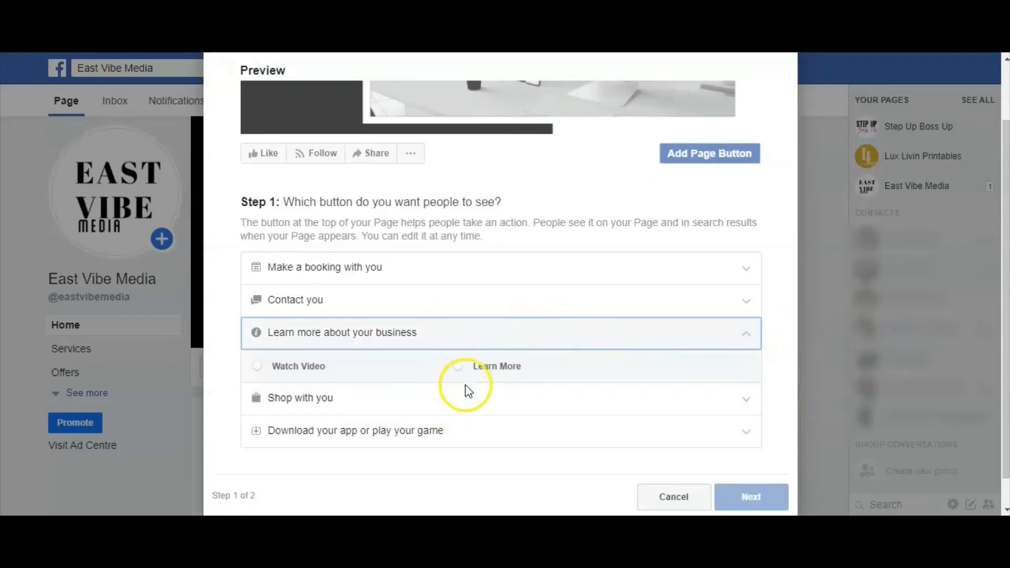
pyautogui.click(539, 398)
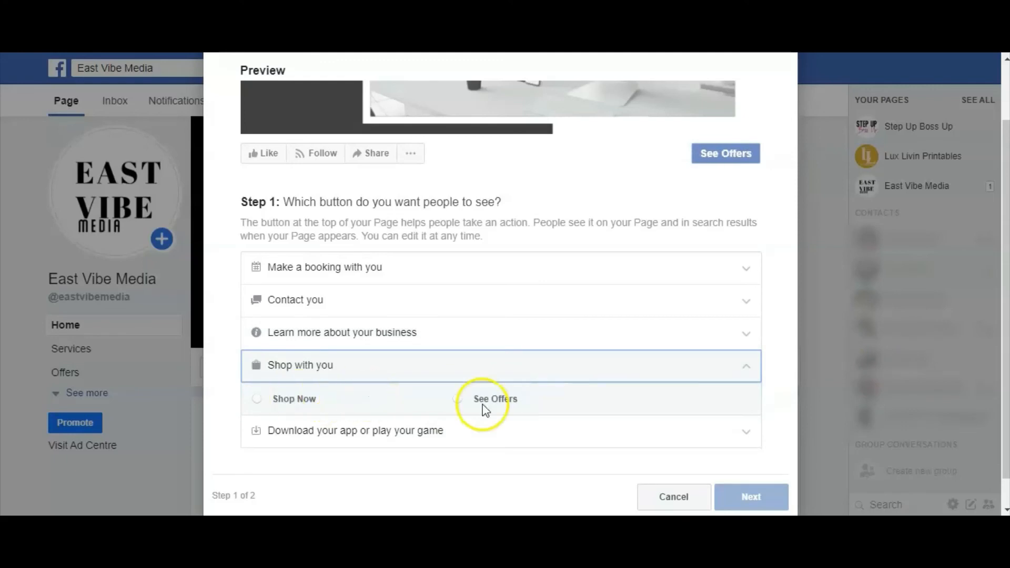
pyautogui.click(474, 300)
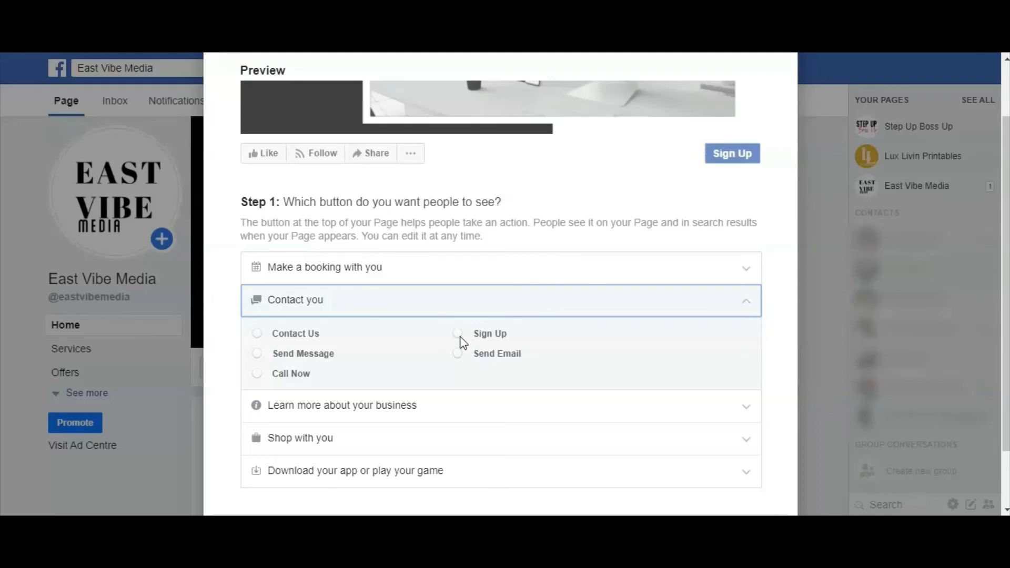
pyautogui.click(256, 334)
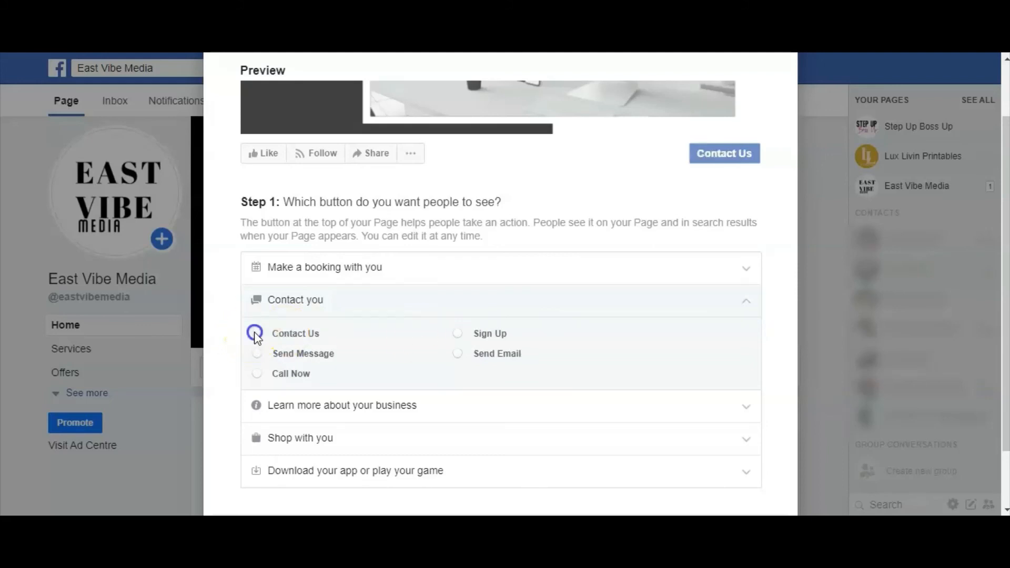
pyautogui.scroll(-2, 700, 382)
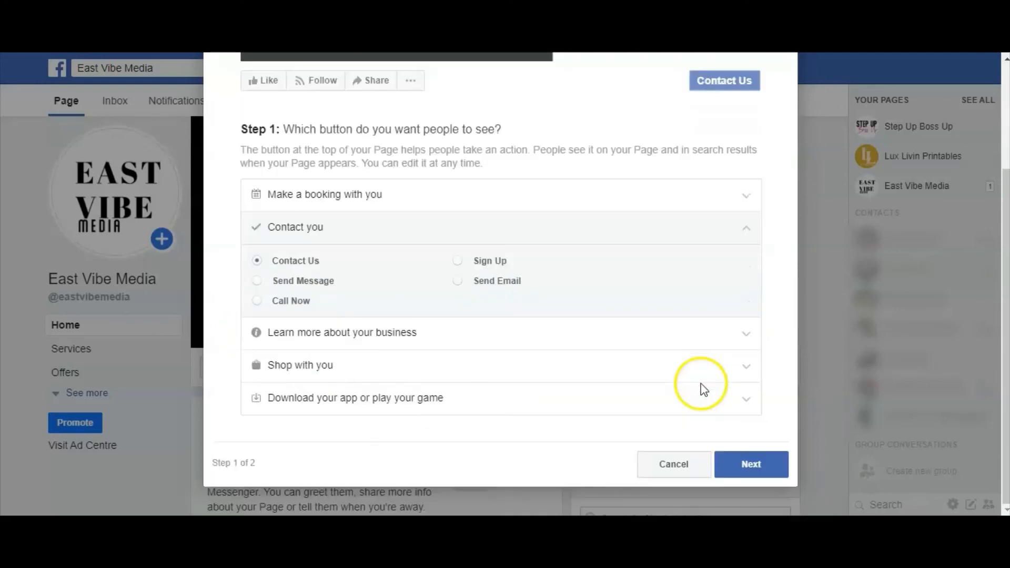
pyautogui.click(756, 459)
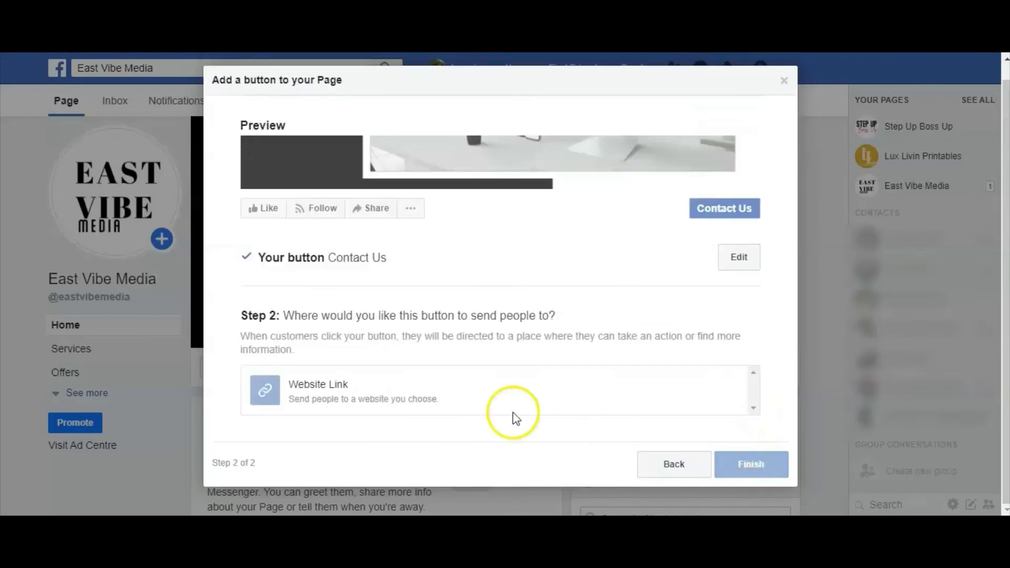
pyautogui.click(311, 390)
pyautogui.click(323, 160)
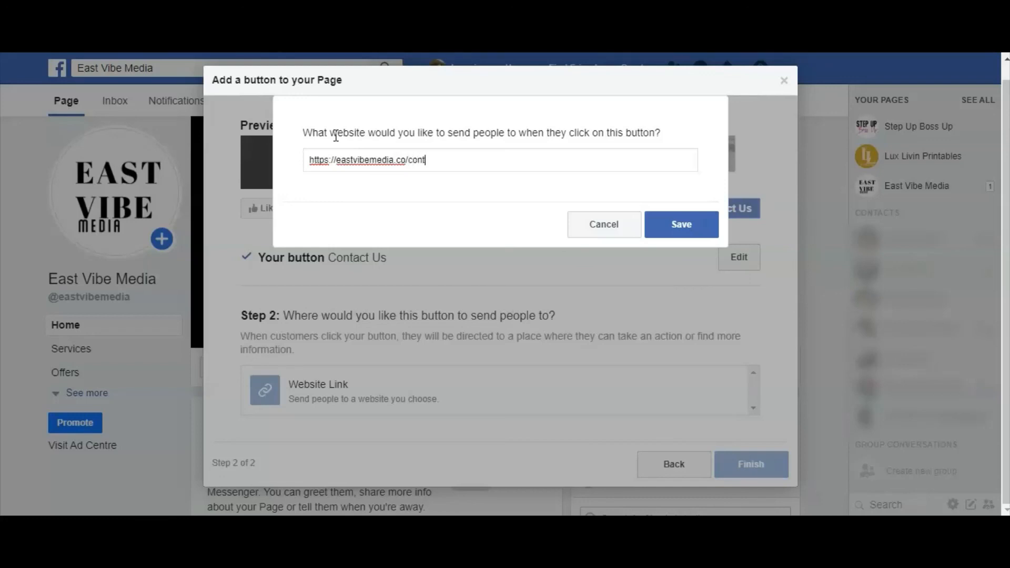
pyautogui.click(673, 225)
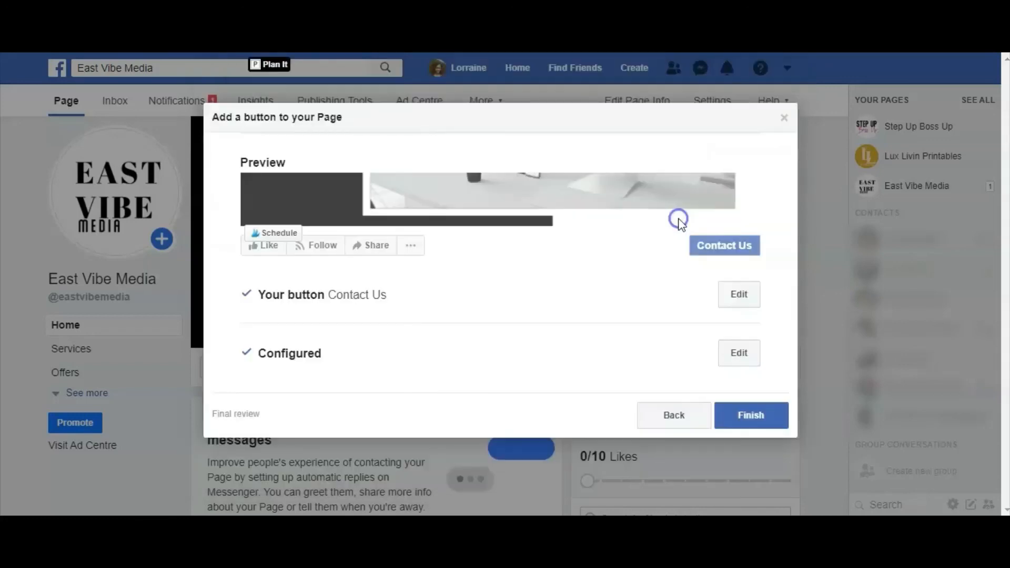
pyautogui.click(758, 420)
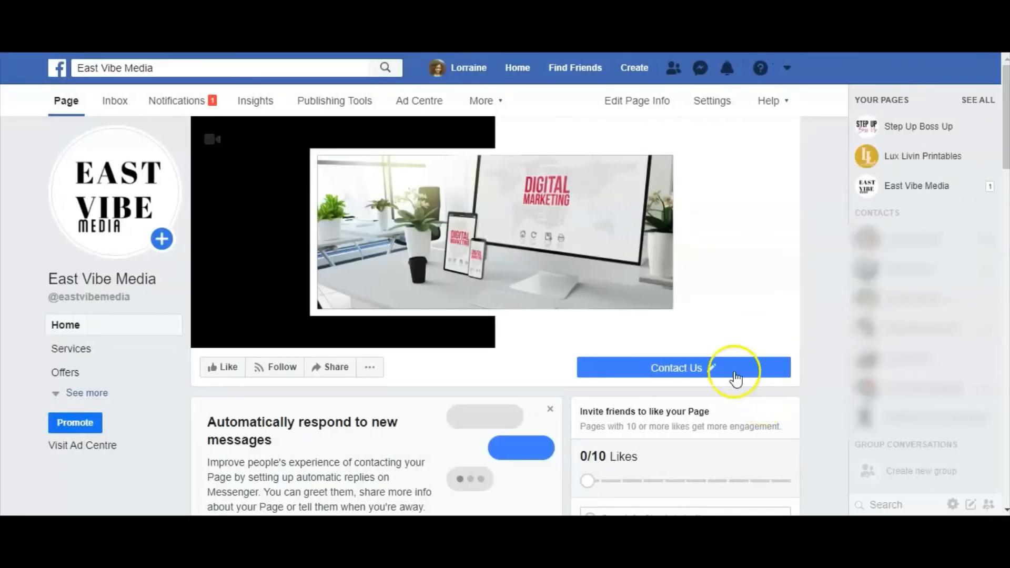
pyautogui.click(691, 370)
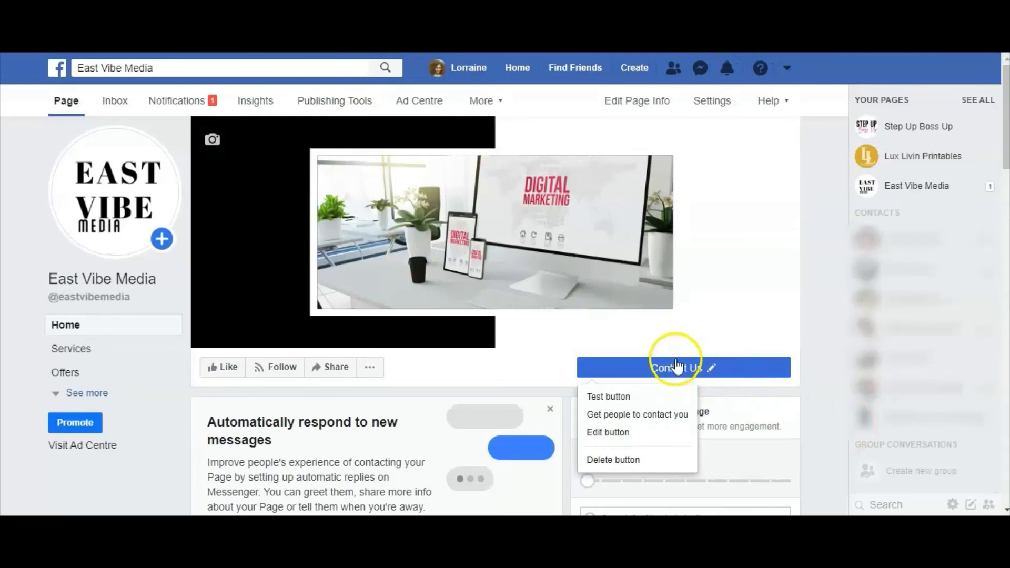
pyautogui.moveTo(672, 375)
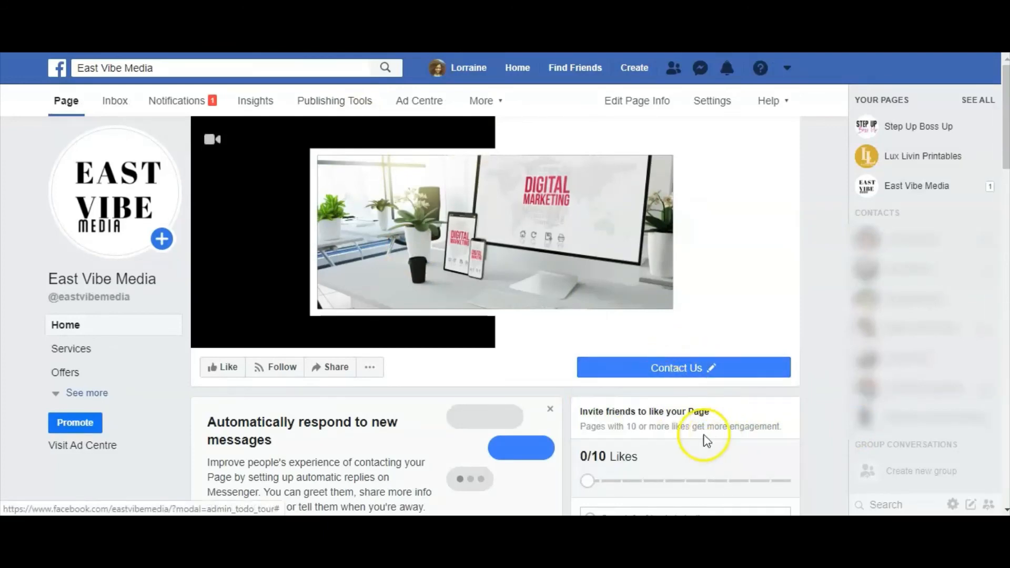
pyautogui.scroll(-4, 684, 408)
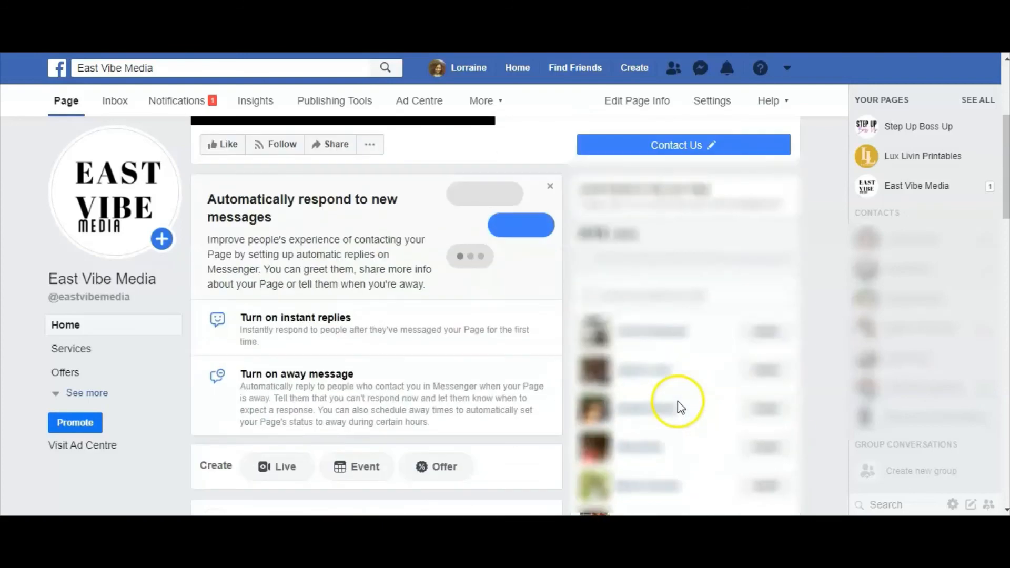
pyautogui.scroll(-5, 713, 342)
pyautogui.scroll(-9, 702, 329)
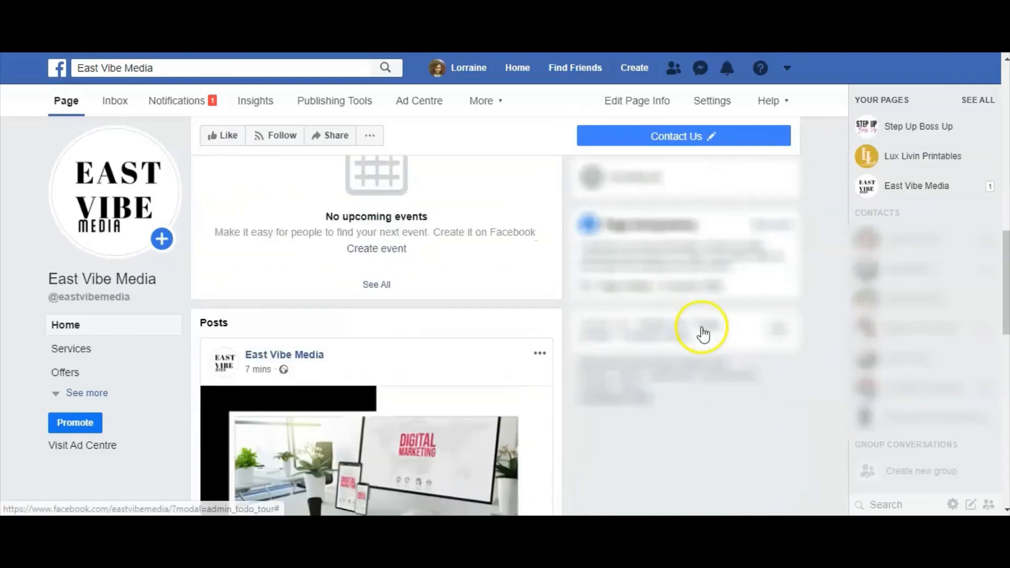
pyautogui.scroll(1, 480, 323)
pyautogui.scroll(8, 480, 324)
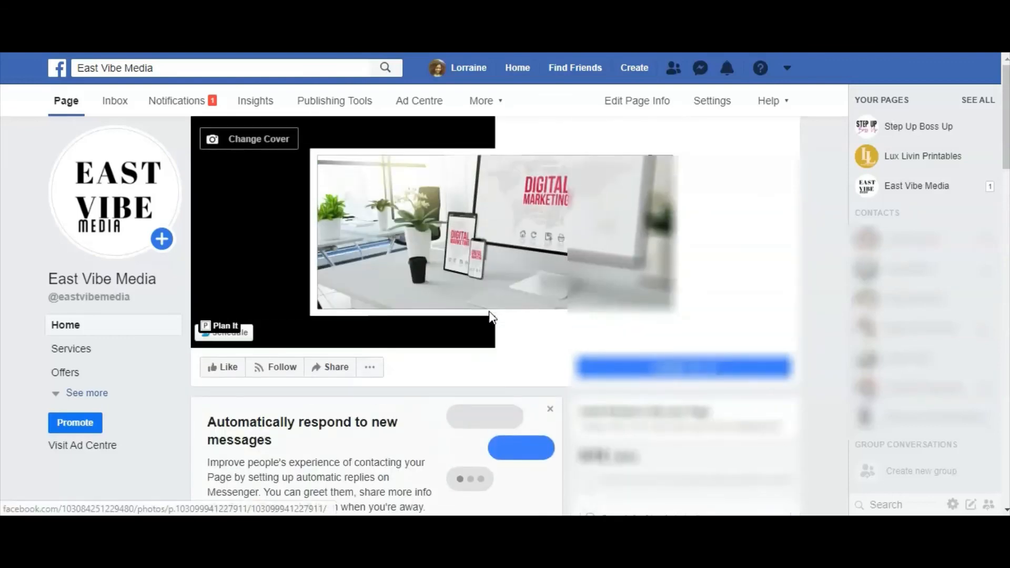
pyautogui.scroll(-8, 490, 316)
pyautogui.scroll(-8, 491, 311)
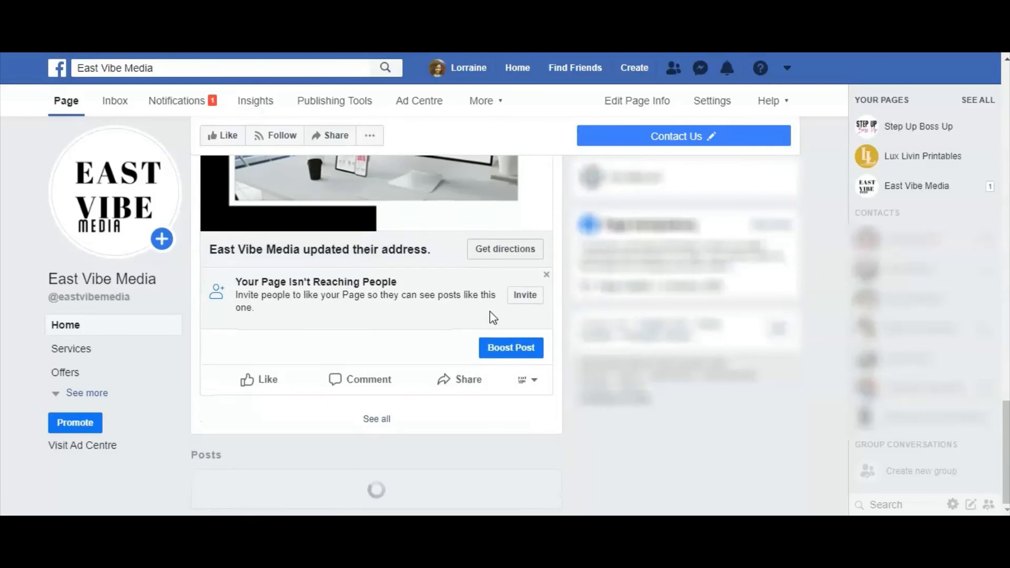
pyautogui.scroll(-5, 499, 378)
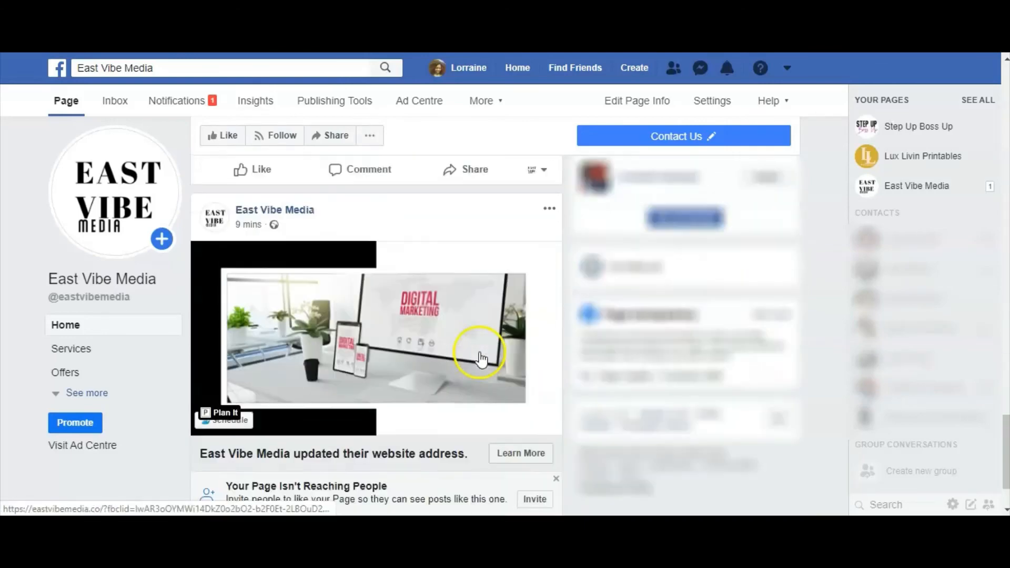
# - Delete the two duplicate Digital Marketing image posts from the Page feed
pyautogui.click(549, 266)
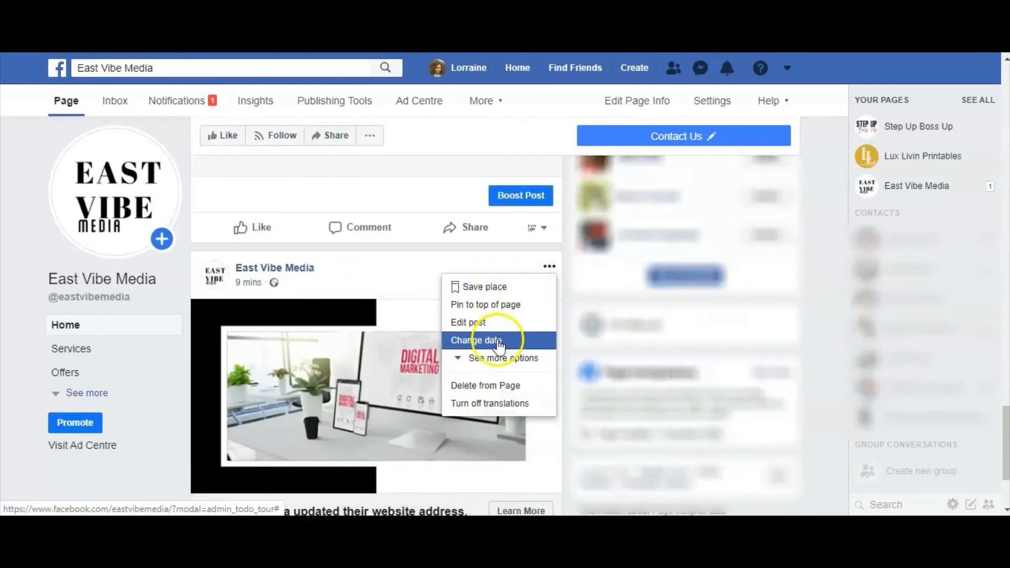
pyautogui.click(505, 388)
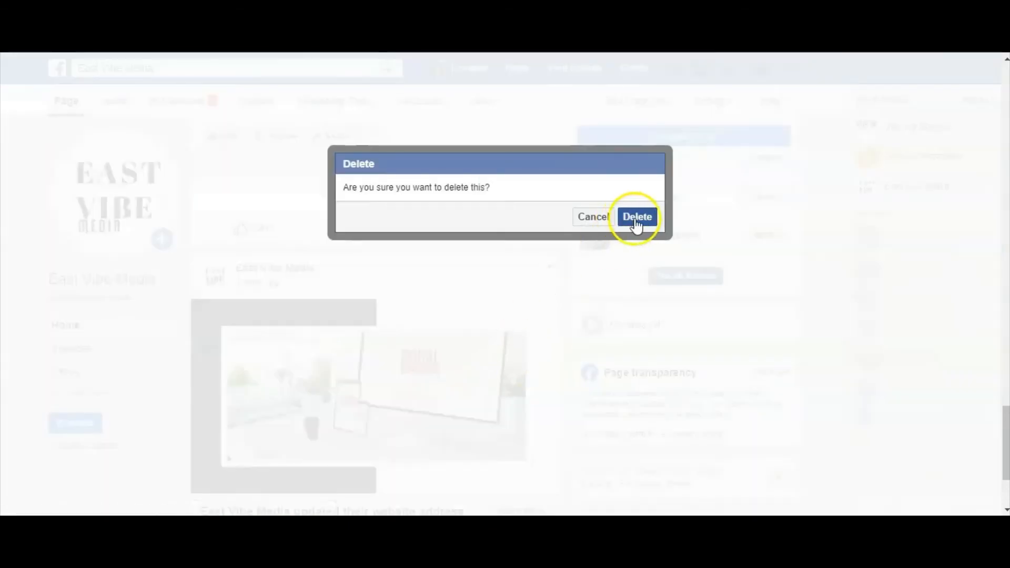
pyautogui.click(638, 215)
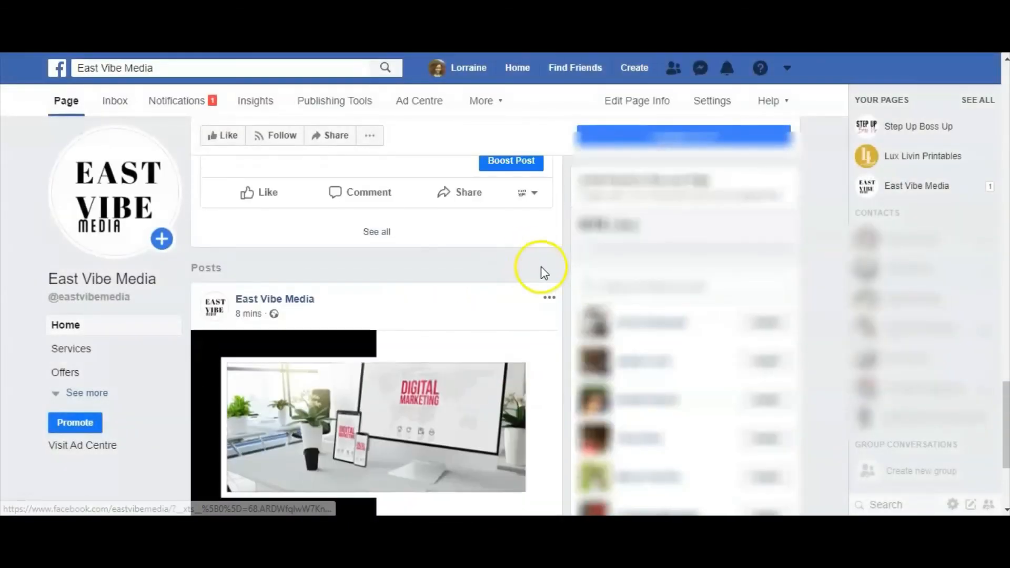
pyautogui.click(548, 299)
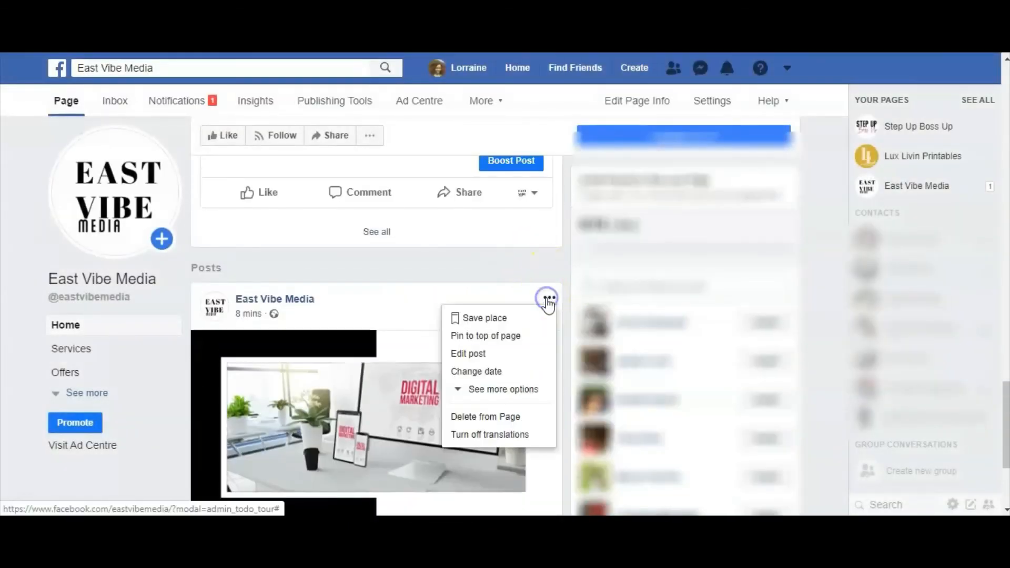
pyautogui.click(497, 420)
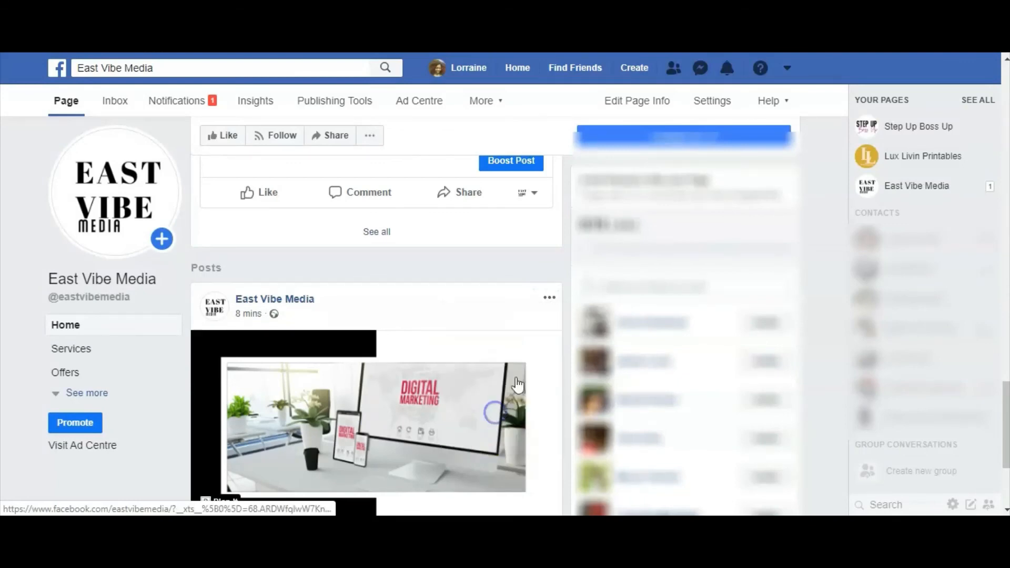
pyautogui.click(635, 216)
pyautogui.scroll(5, 429, 316)
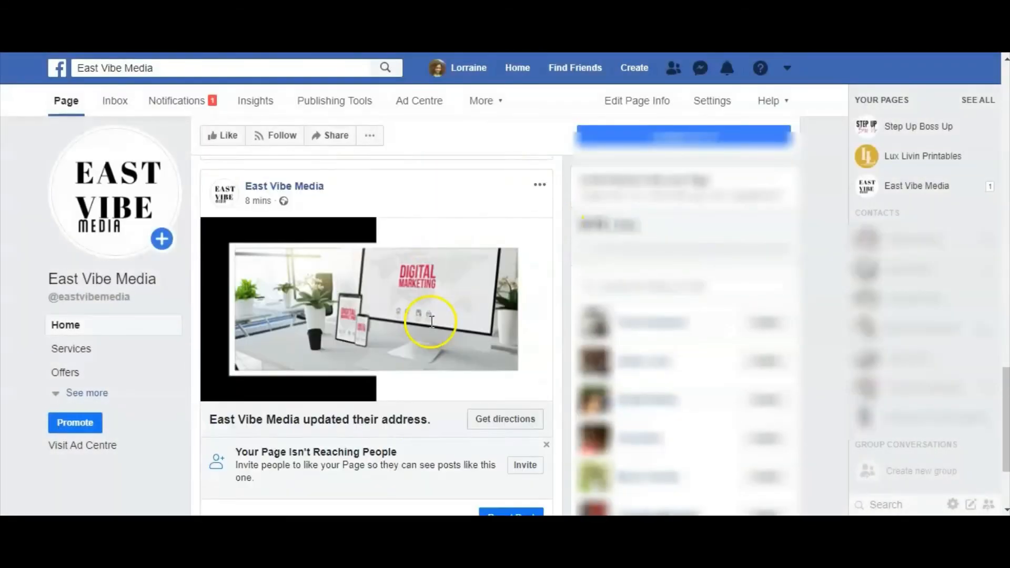
pyautogui.click(540, 341)
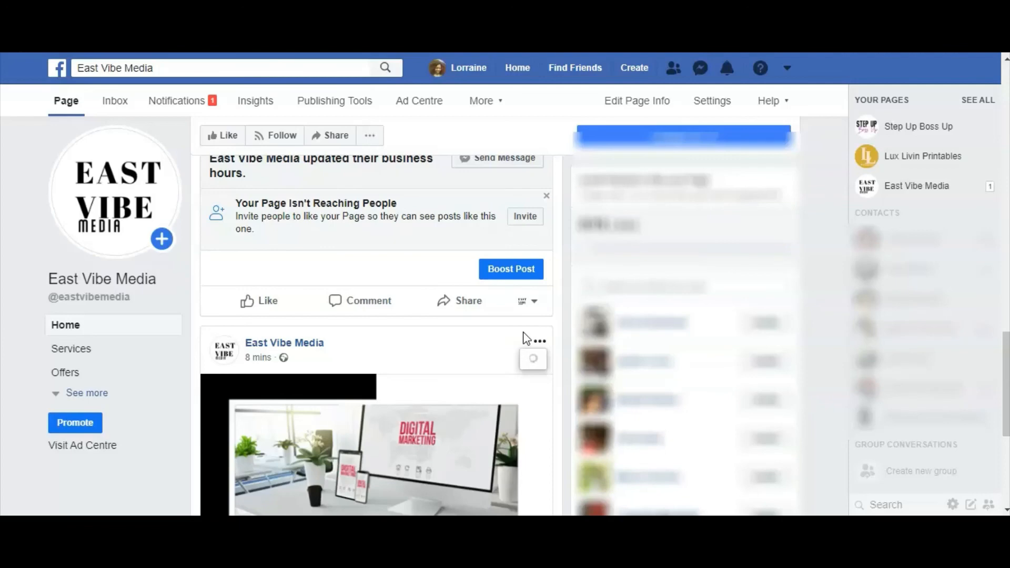
pyautogui.click(532, 355)
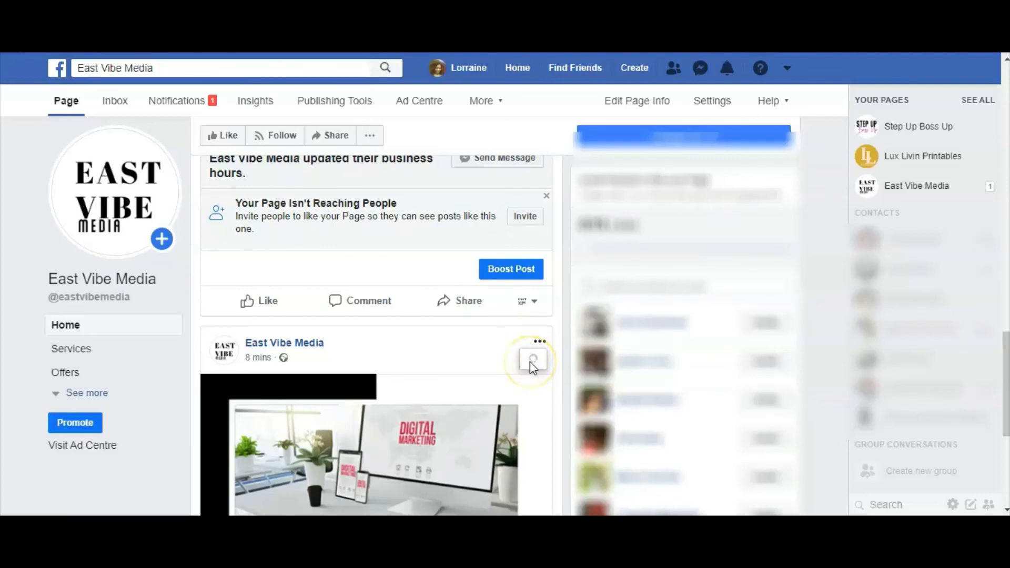